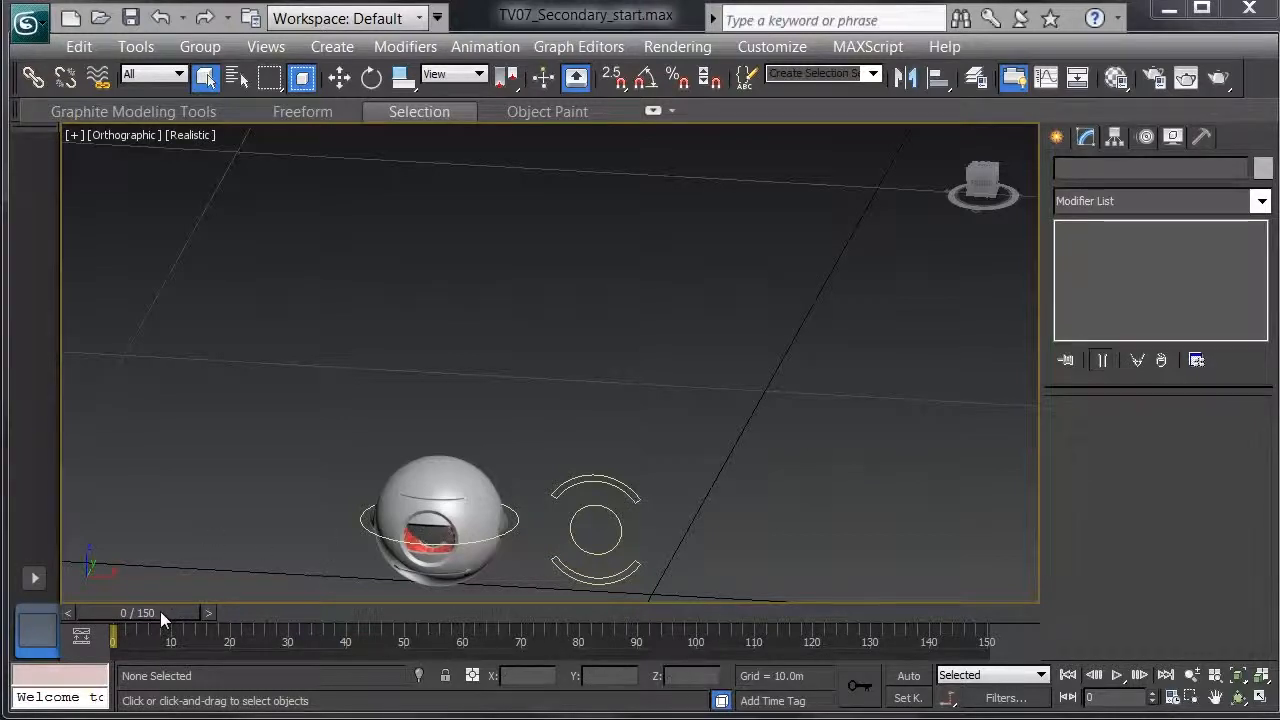
Step: Scrub the timeline between frames 0 and 66 to review the ball's squash and jump animation
{"action": "left_click_drag", "start_coordinate": [160, 611], "coordinate": [496, 685]}
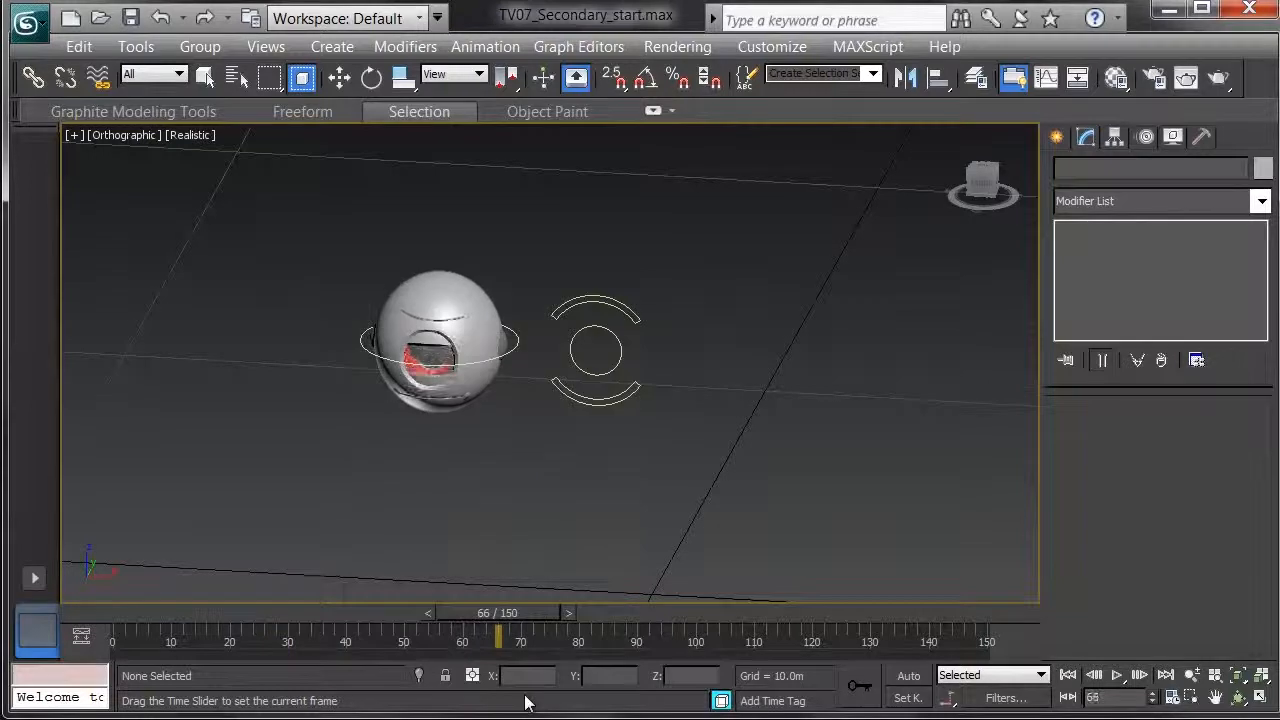
{"action": "key", "text": "q"}
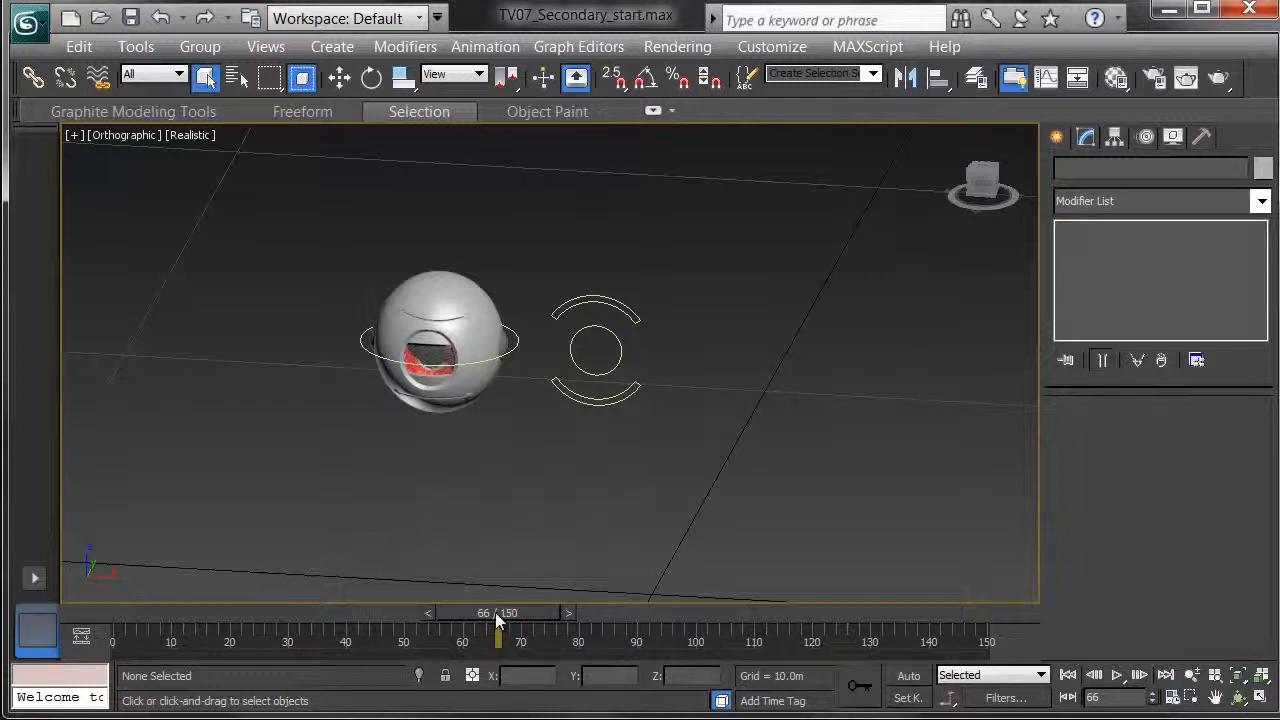
{"action": "left_click_drag", "start_coordinate": [495, 612], "coordinate": [258, 624]}
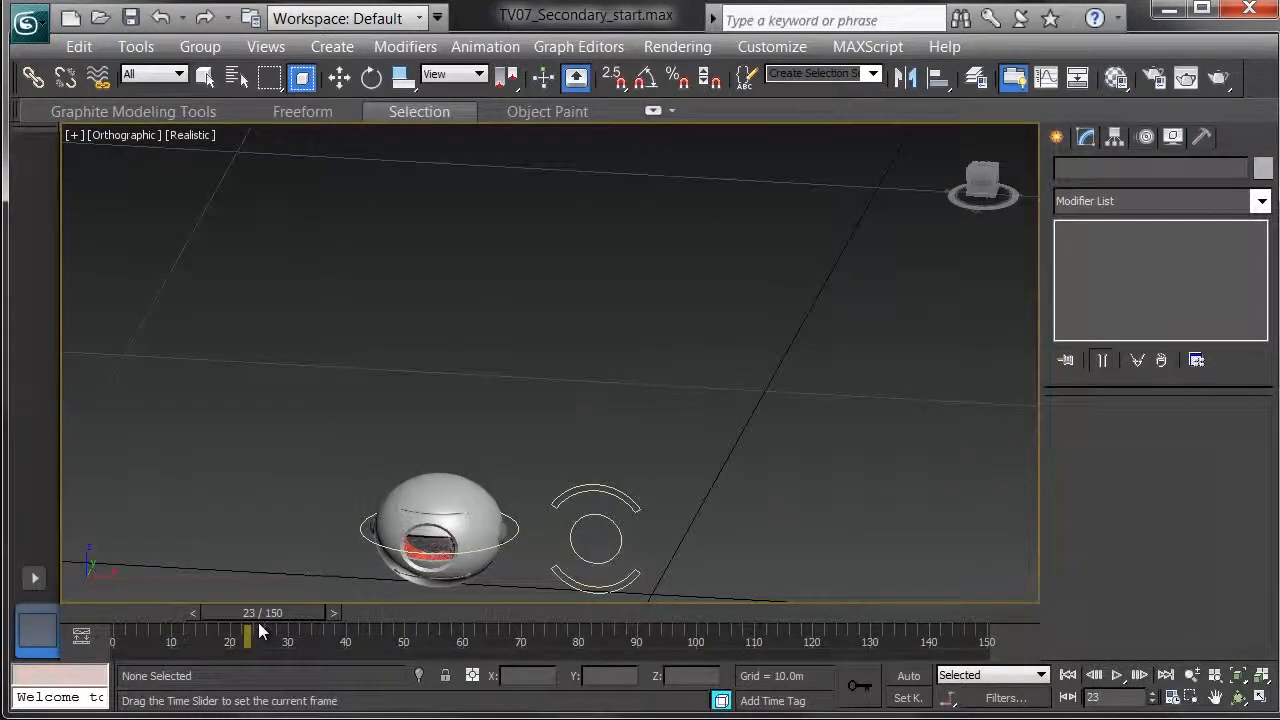
{"action": "mouse_move", "coordinate": [259, 621]}
{"action": "left_mouse_down"}
{"action": "mouse_move", "coordinate": [217, 637]}
{"action": "mouse_move", "coordinate": [98, 616]}
{"action": "mouse_move", "coordinate": [258, 620]}
{"action": "mouse_move", "coordinate": [262, 643]}
{"action": "left_mouse_up"}
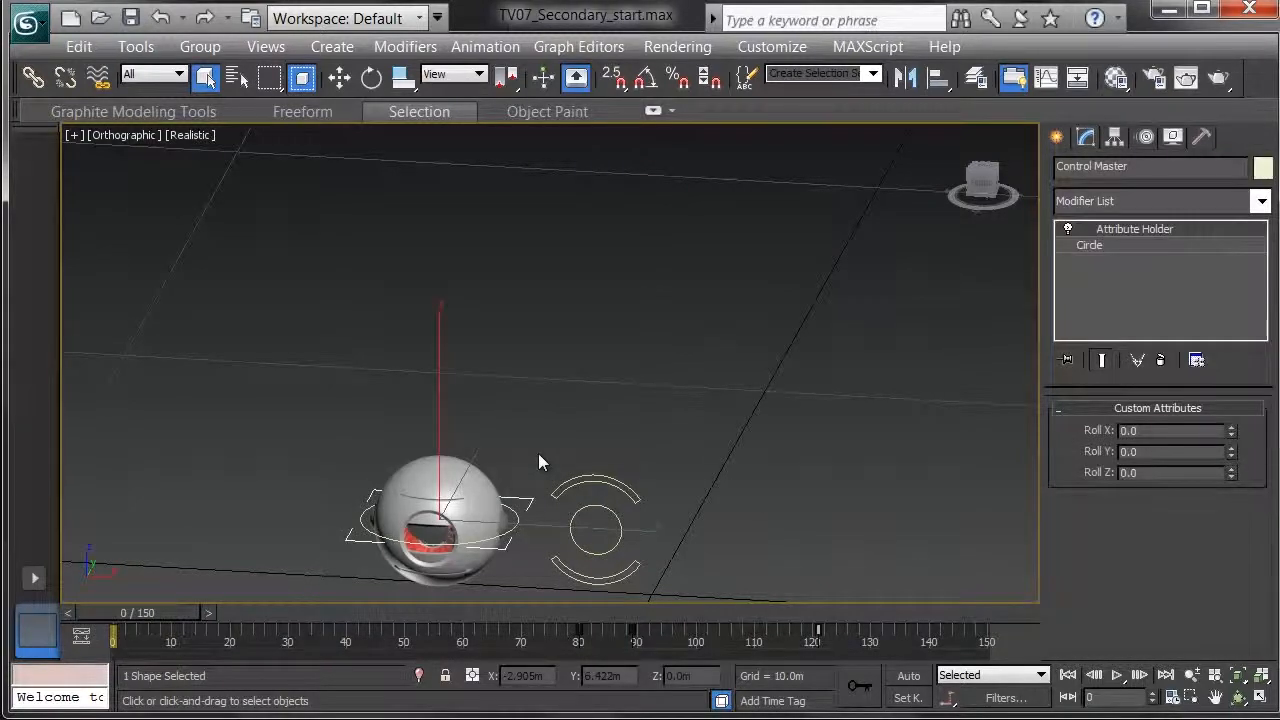
Step: Turn on Auto Key for the Control Master circle and check the track bar's key filter options
{"action": "key", "text": "z"}
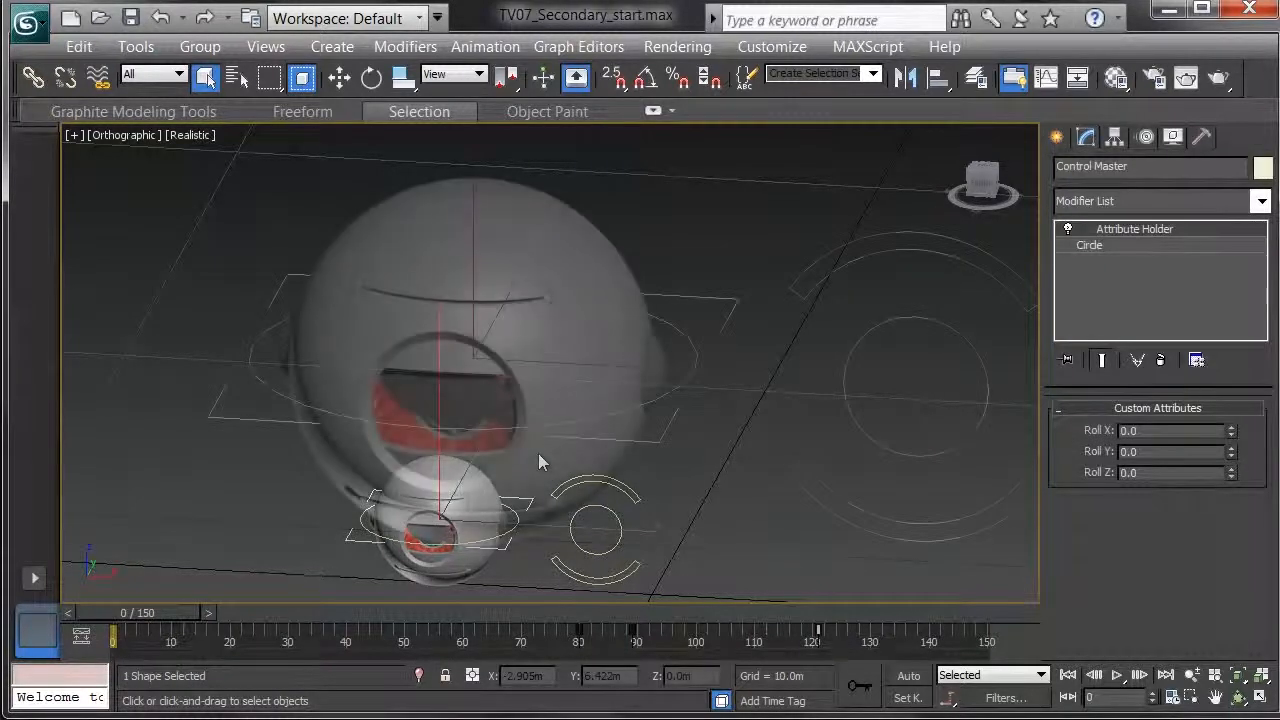
{"action": "key", "text": "n"}
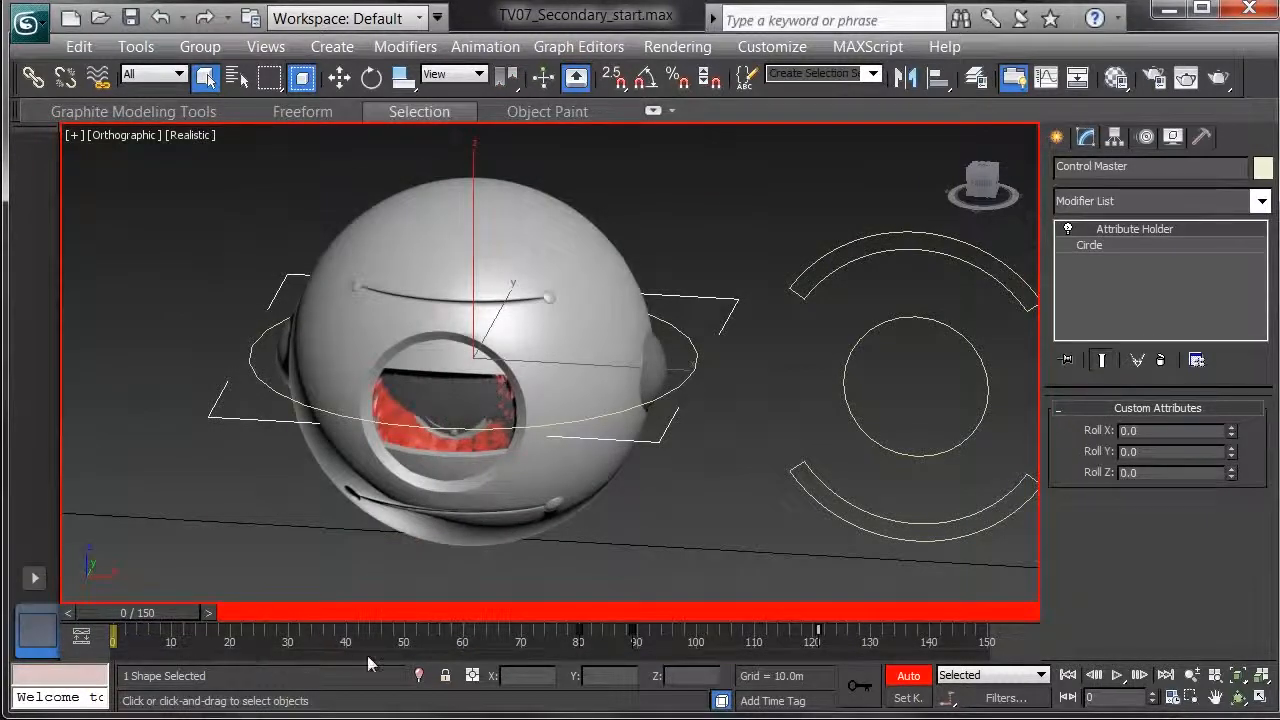
{"action": "right_click", "coordinate": [741, 625]}
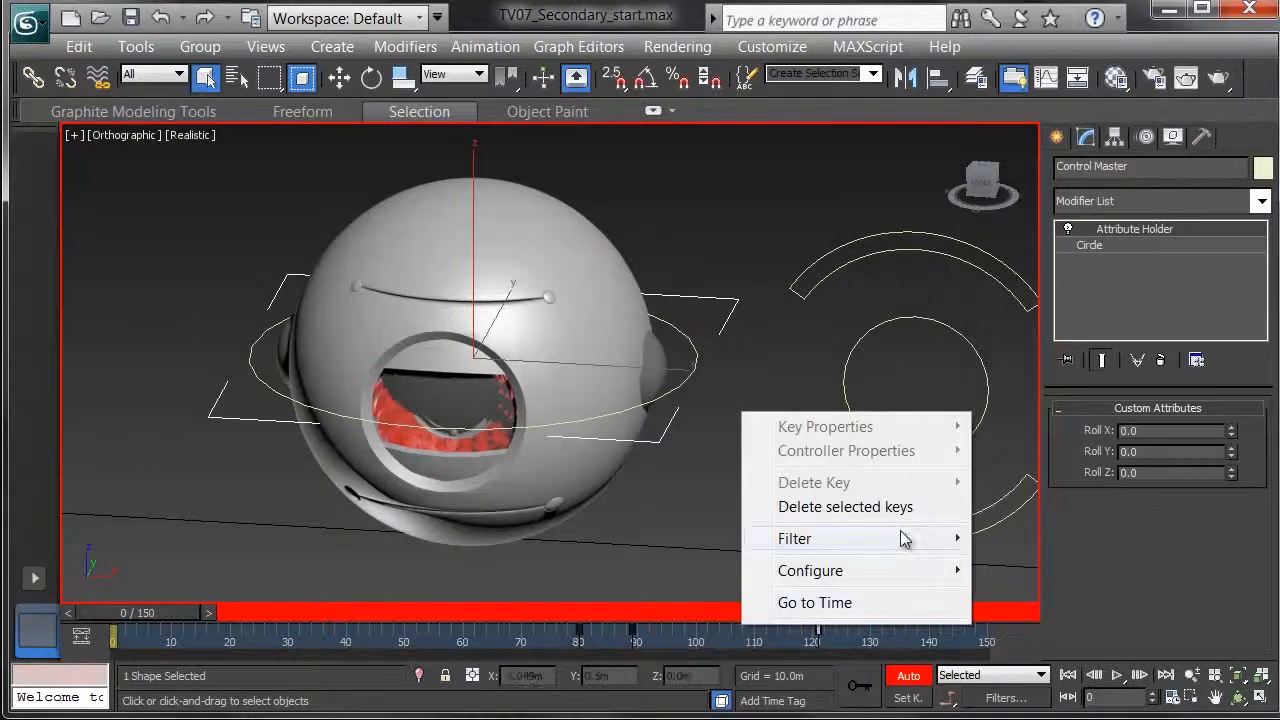
{"action": "mouse_move", "coordinate": [903, 538]}
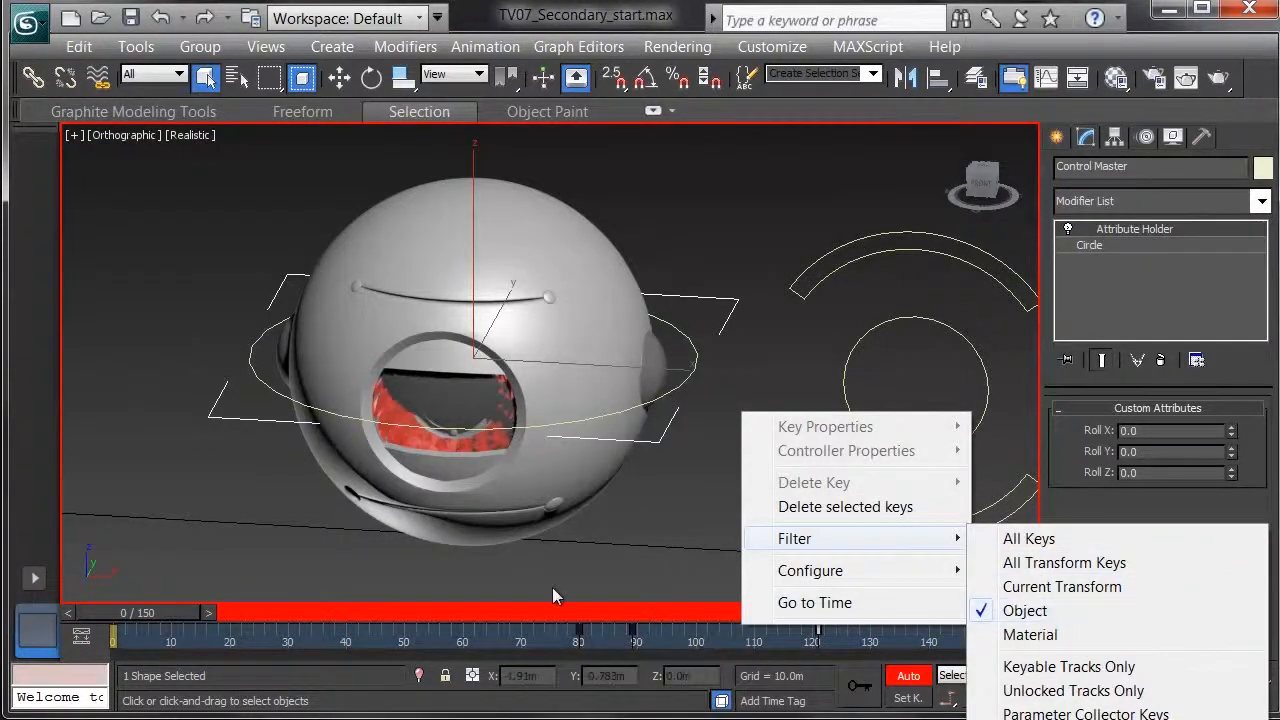
{"action": "left_click", "coordinate": [462, 644]}
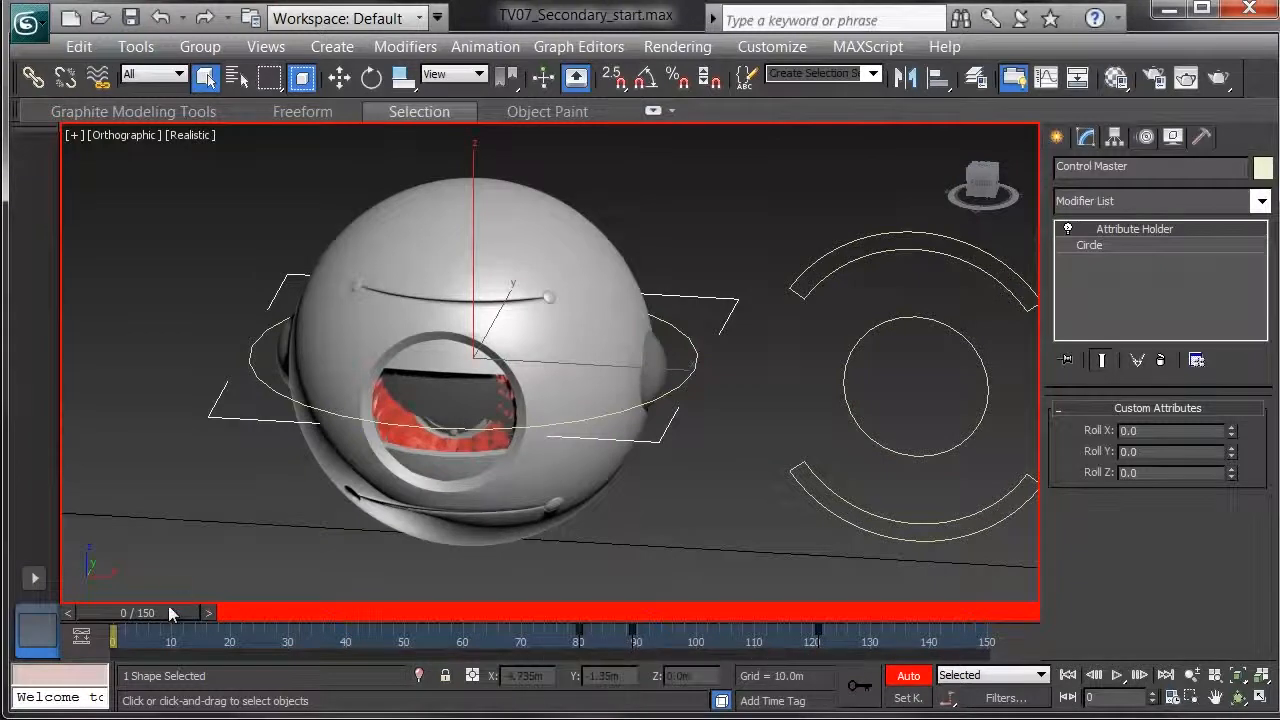
Step: Key the Control Master's Roll Y attribute at 7.5 on frame 15
{"action": "left_click_drag", "start_coordinate": [166, 612], "coordinate": [634, 655]}
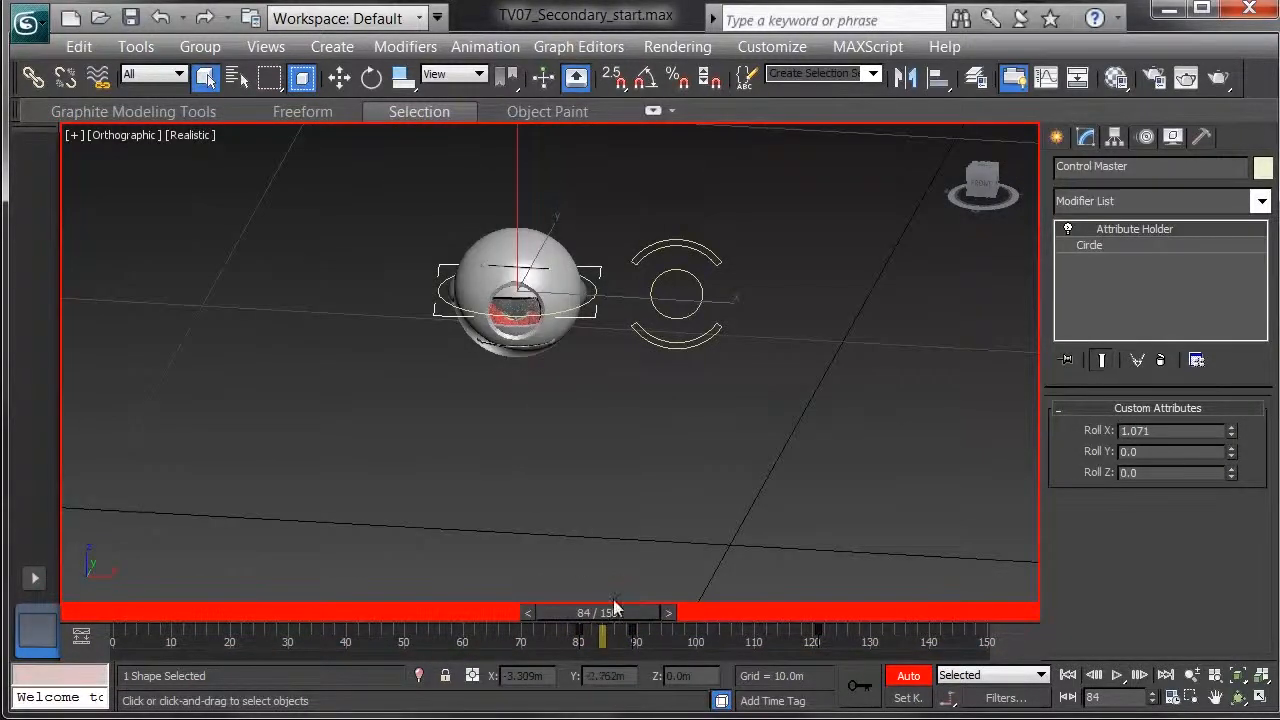
{"action": "left_click_drag", "start_coordinate": [606, 612], "coordinate": [8, 495]}
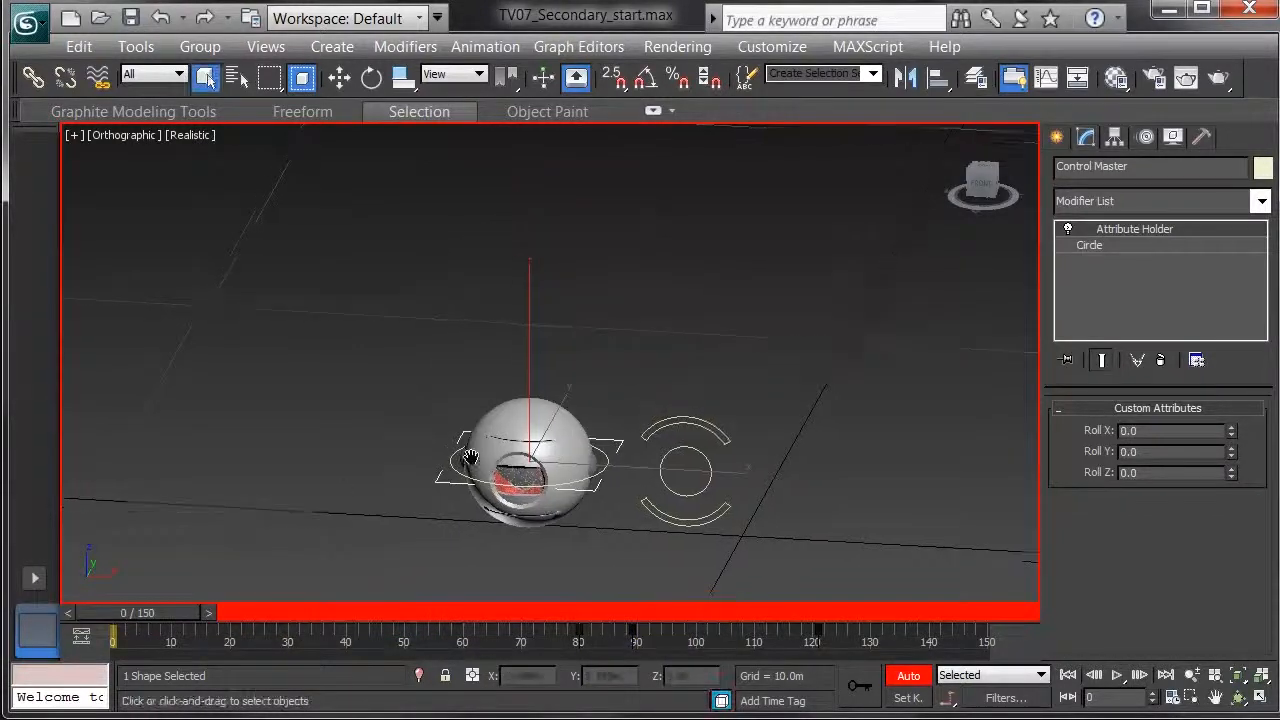
{"action": "scroll", "coordinate": [469, 460], "scroll_direction": "up", "scroll_amount": 6}
{"action": "middle_click_drag", "start_coordinate": [469, 460], "coordinate": [457, 418]}
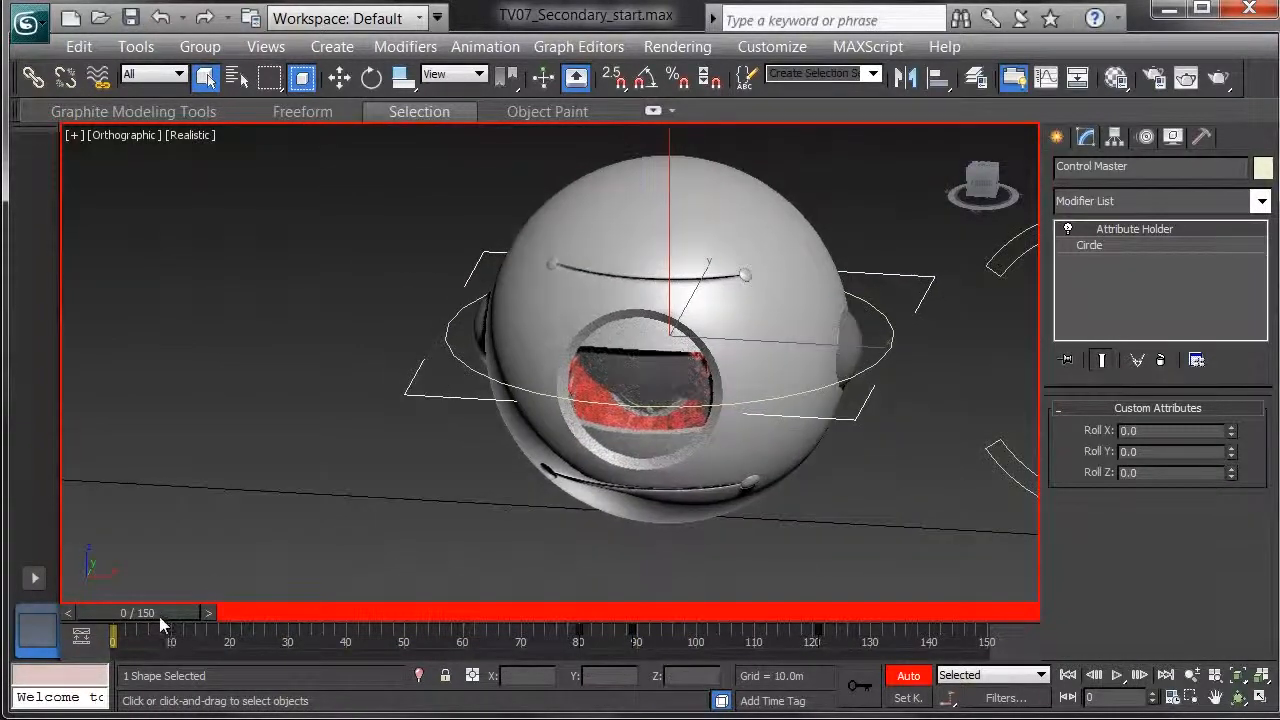
{"action": "left_click_drag", "start_coordinate": [156, 613], "coordinate": [241, 625]}
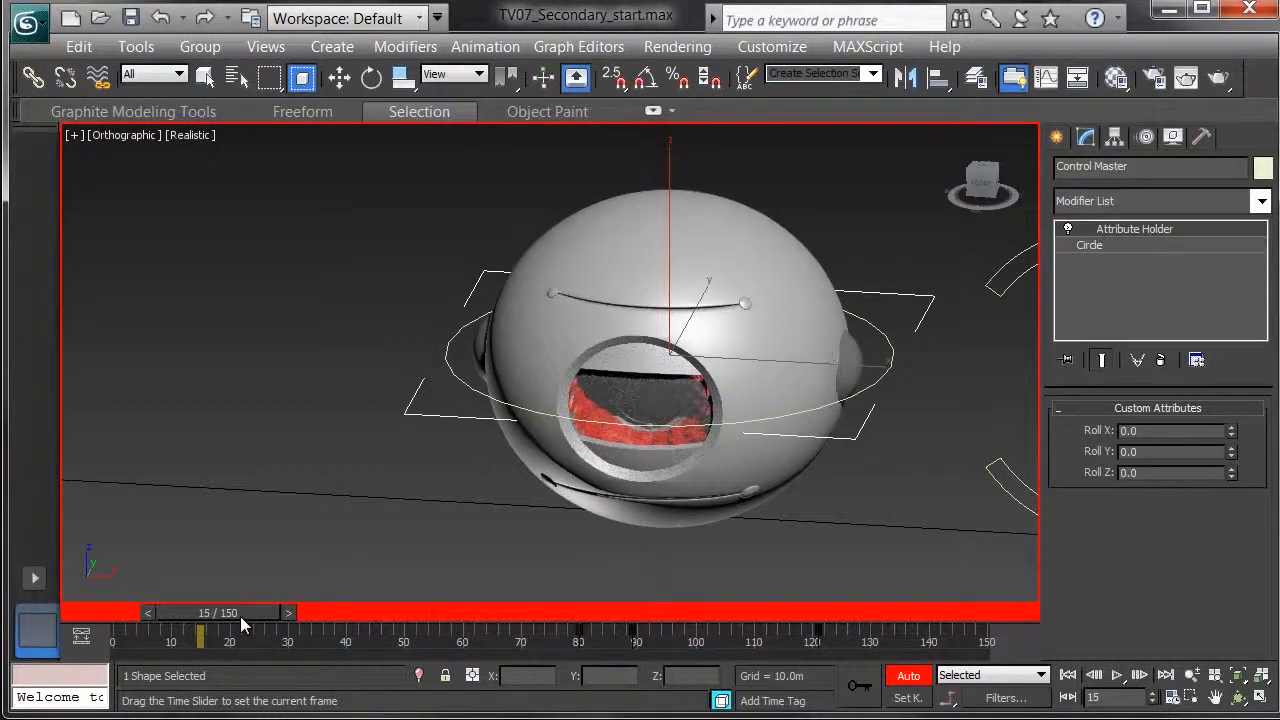
{"action": "key", "text": "q"}
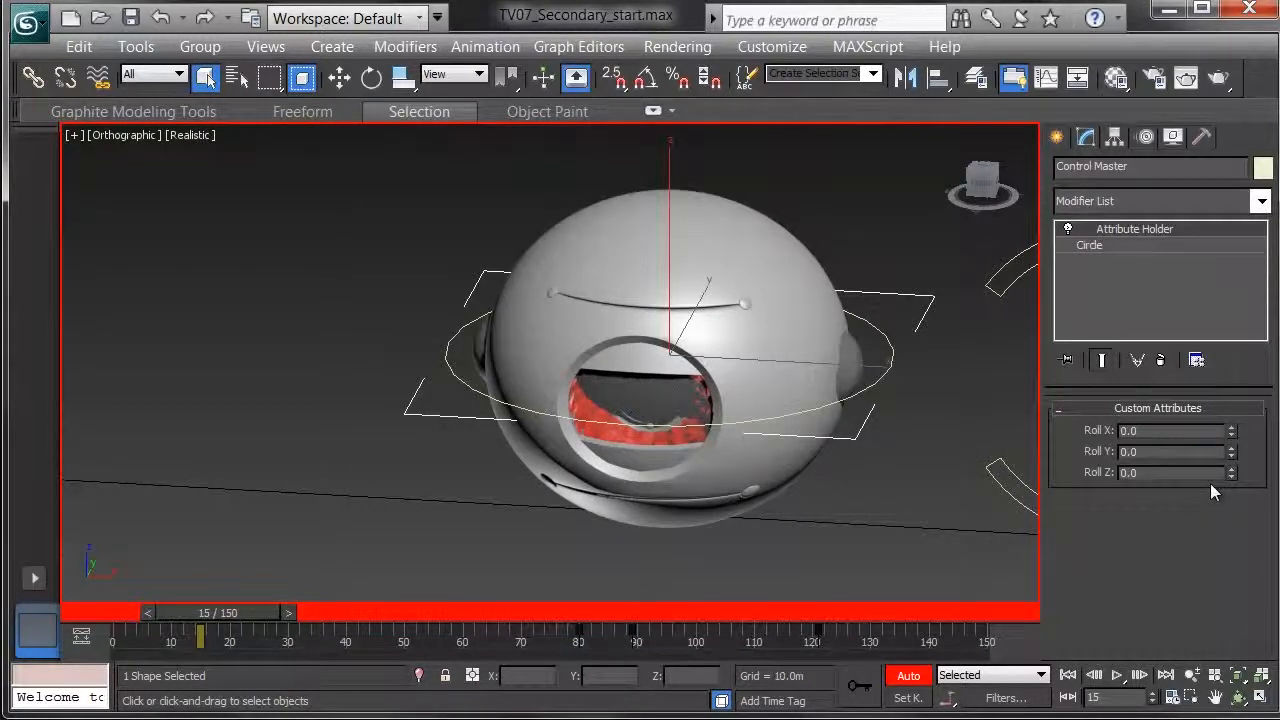
{"action": "left_click_drag", "start_coordinate": [1231, 455], "coordinate": [1231, 432]}
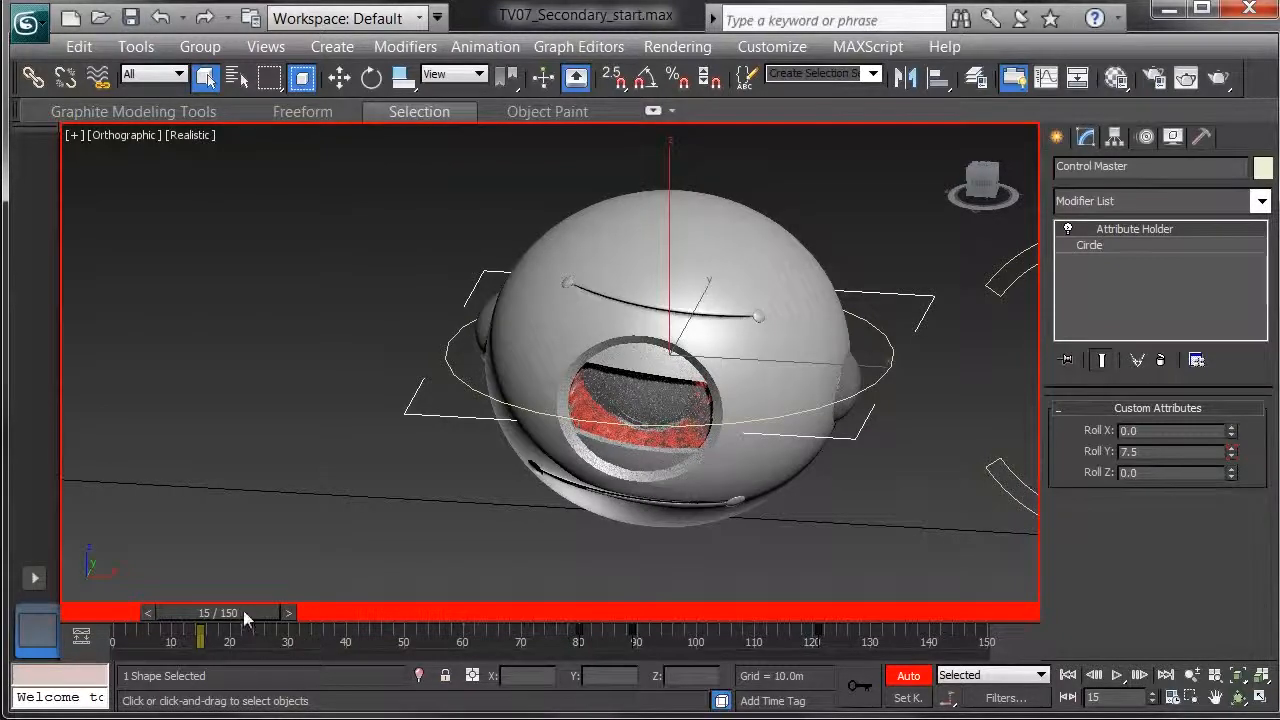
Step: Key Roll Y at -4.9 on frame 19 and at 0 on frame 10
{"action": "left_click_drag", "start_coordinate": [241, 614], "coordinate": [264, 614]}
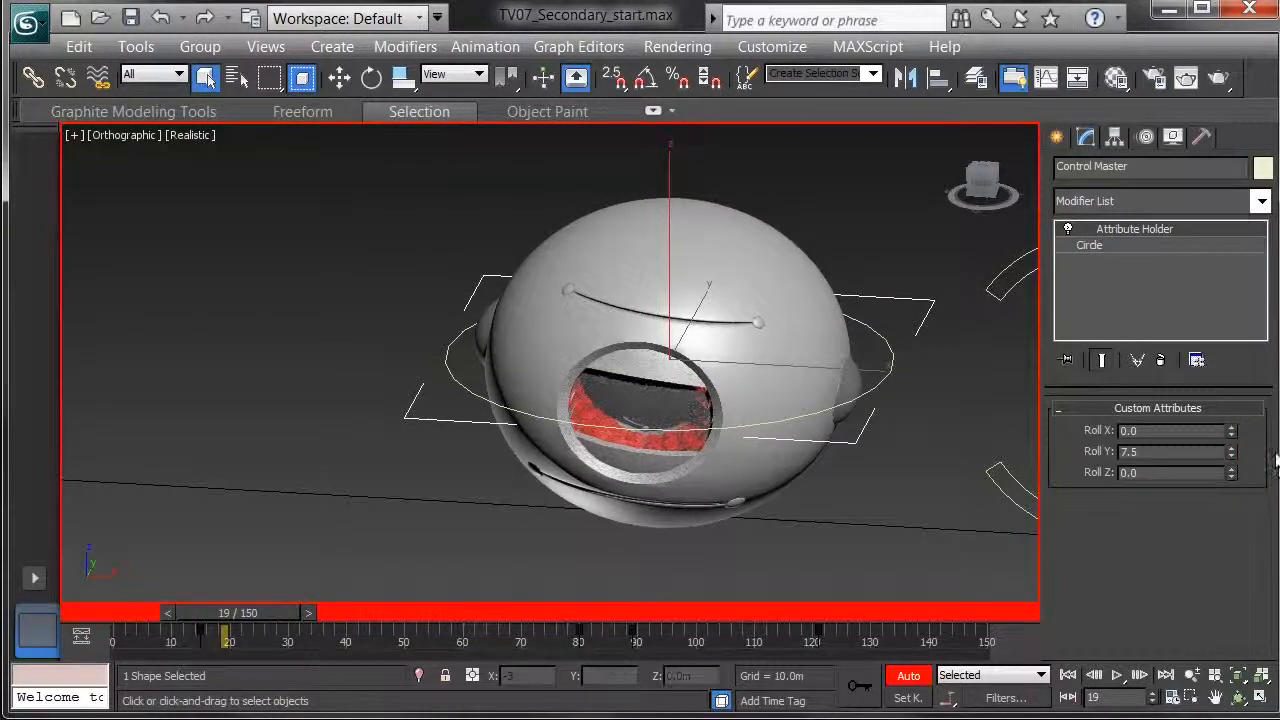
{"action": "left_click_drag", "start_coordinate": [1231, 451], "coordinate": [1235, 532]}
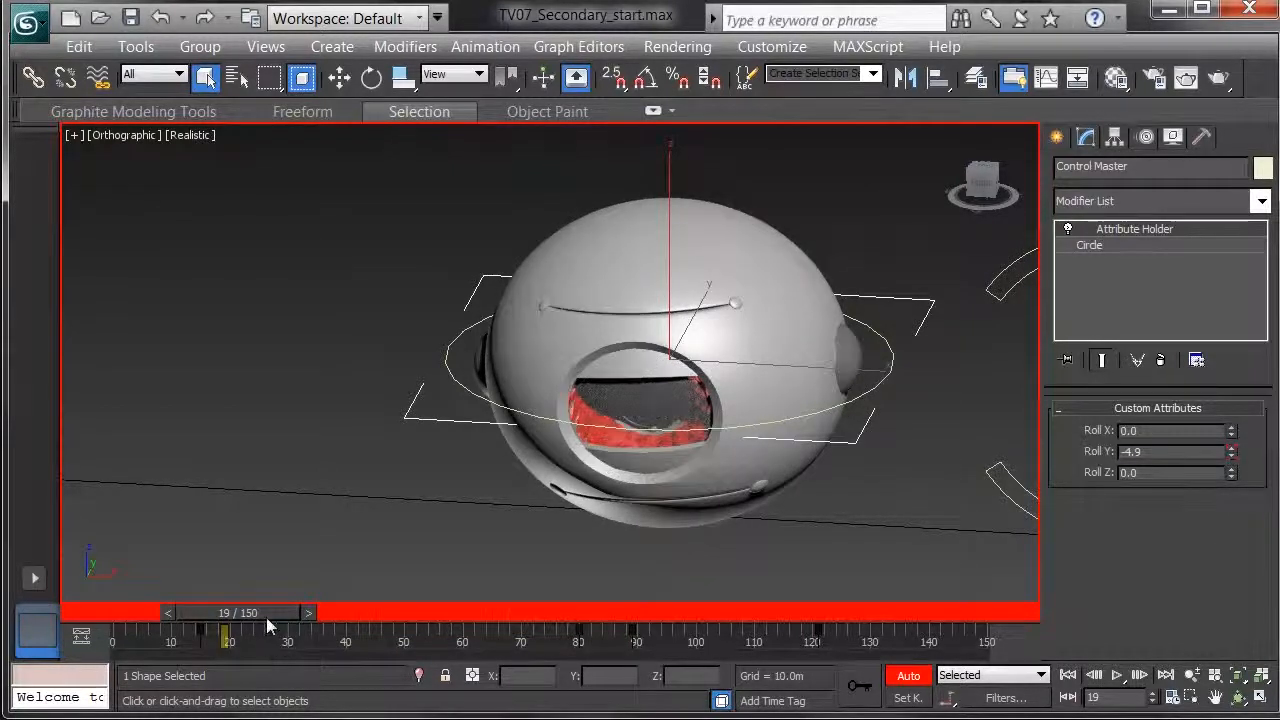
{"action": "left_click_drag", "start_coordinate": [271, 610], "coordinate": [231, 607]}
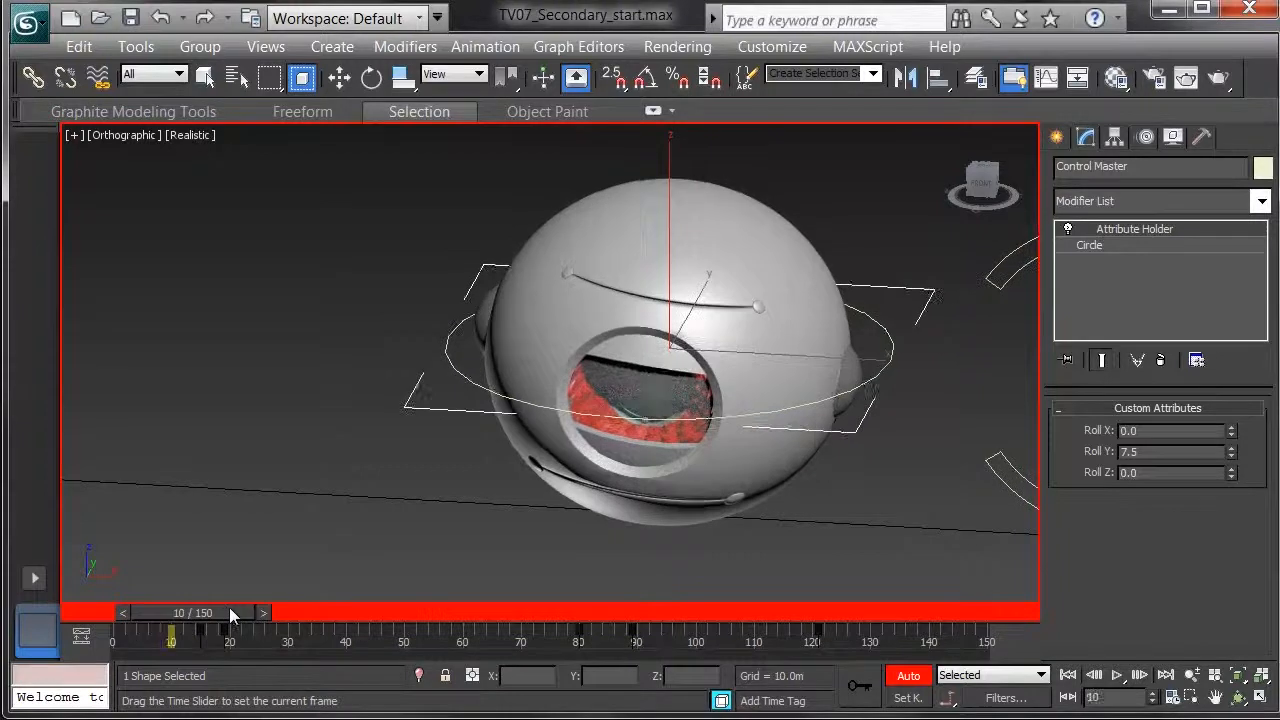
{"action": "right_click", "coordinate": [1232, 457]}
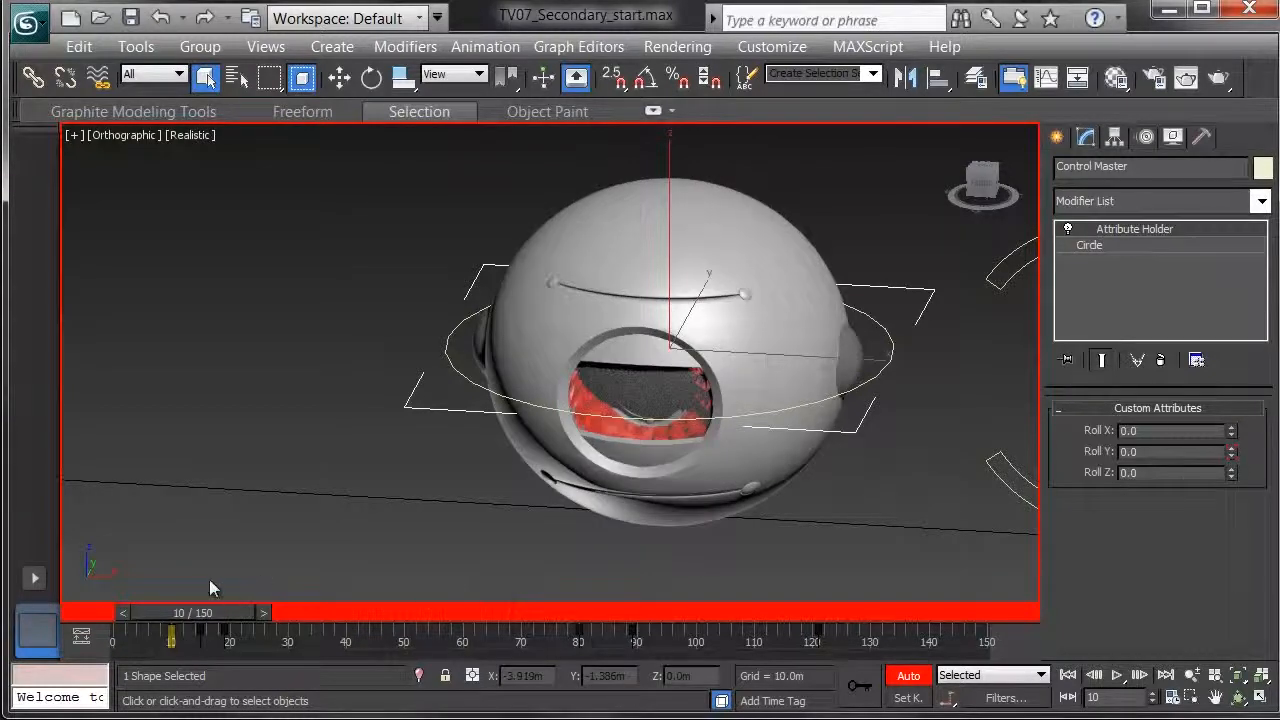
Step: Preview the roll from frame 0 and key Roll Y back to 0 on frame 24
{"action": "left_click_drag", "start_coordinate": [205, 615], "coordinate": [60, 630]}
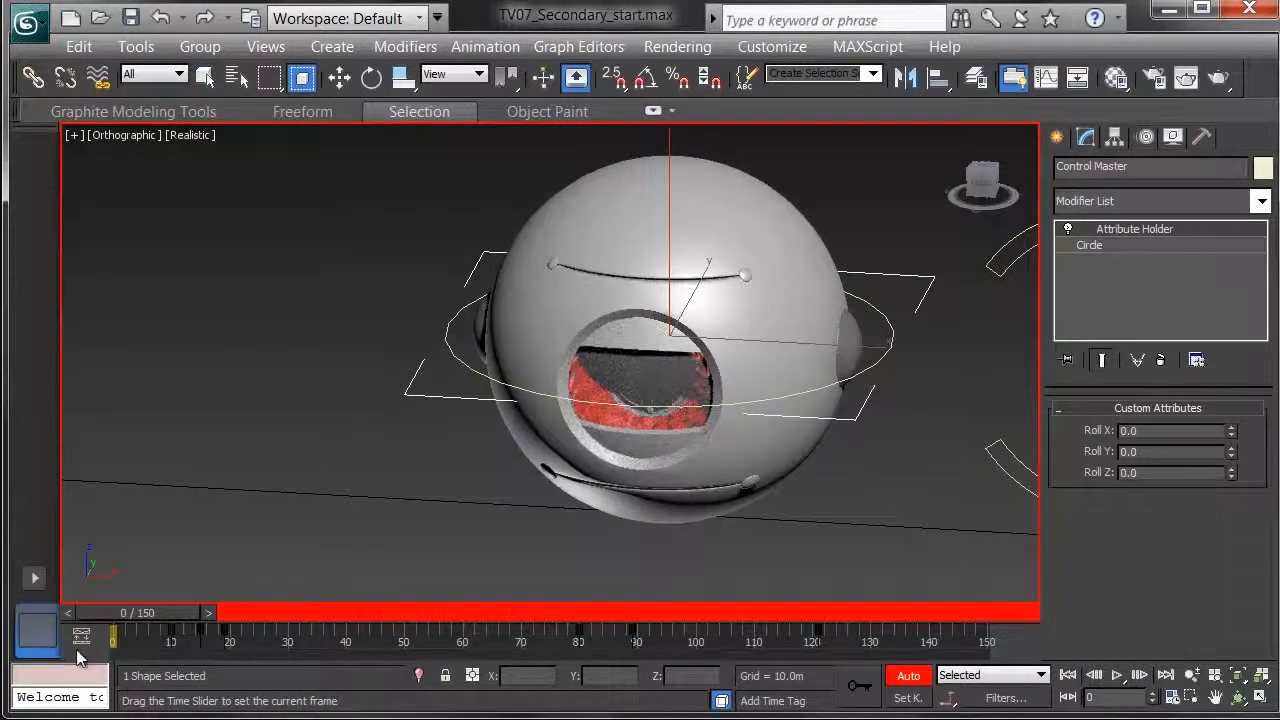
{"action": "left_click_drag", "start_coordinate": [137, 643], "coordinate": [263, 642]}
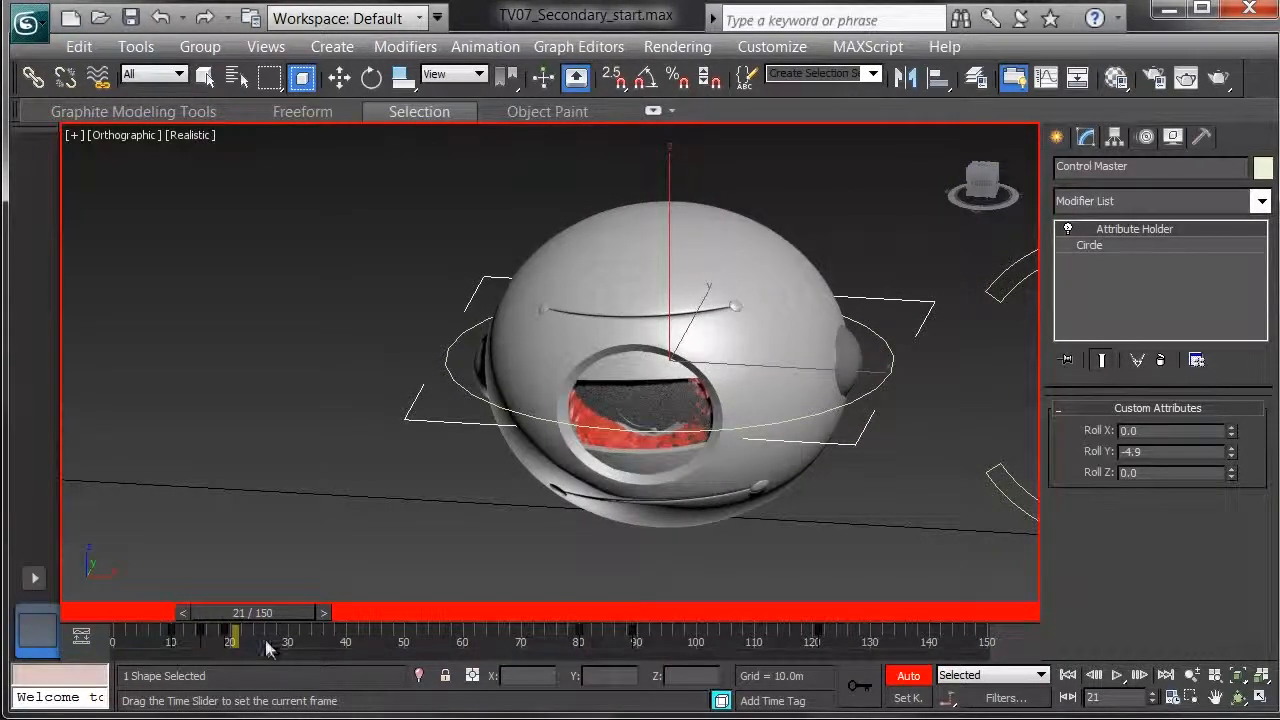
{"action": "left_click_drag", "start_coordinate": [272, 641], "coordinate": [281, 640]}
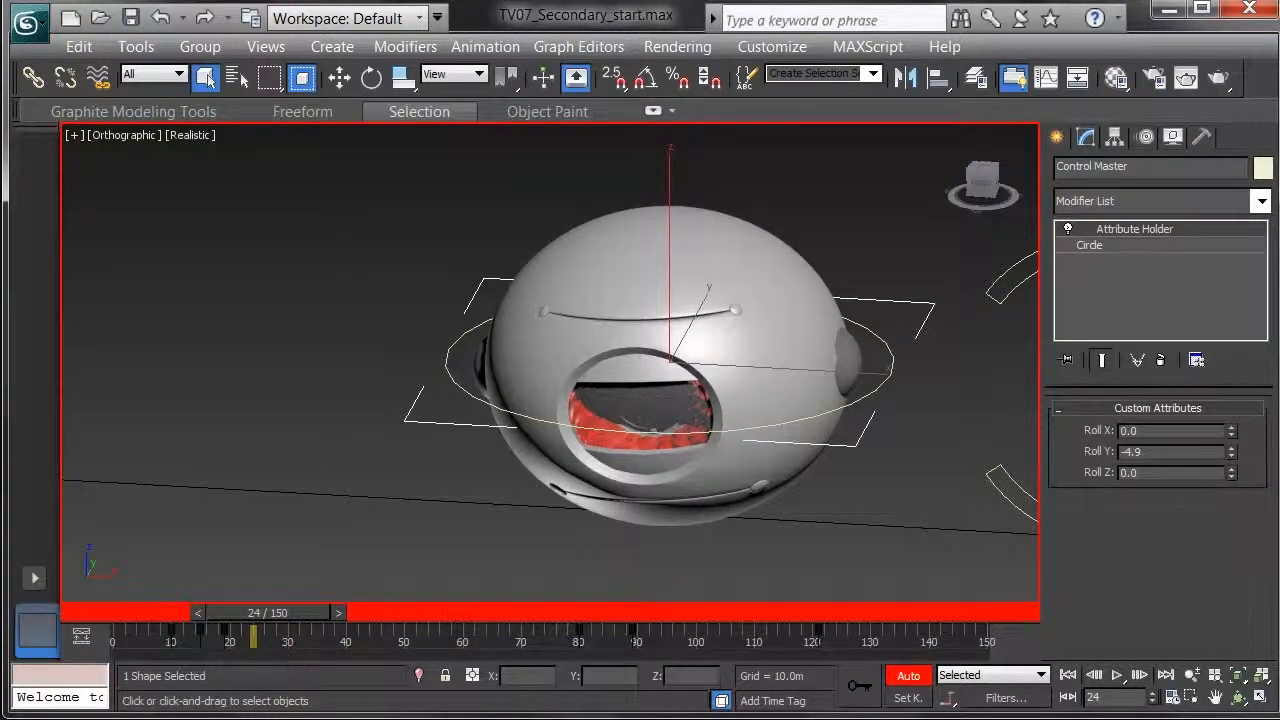
{"action": "right_click", "coordinate": [1232, 451]}
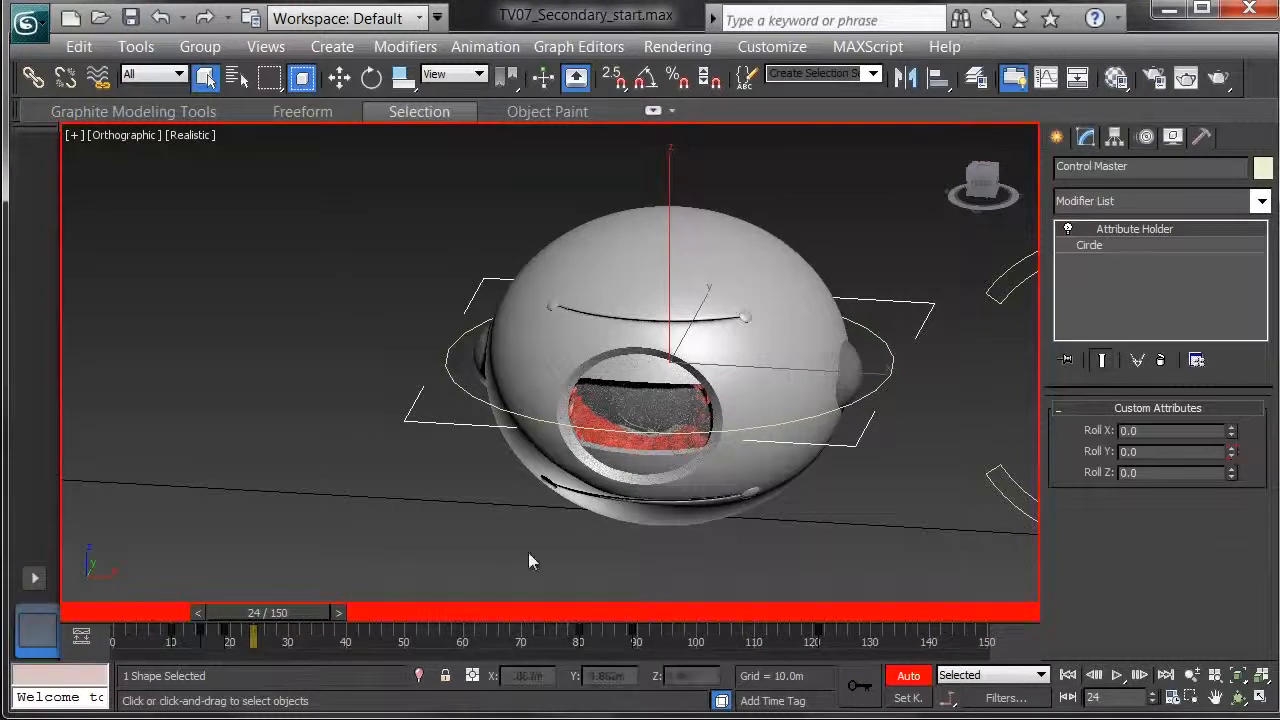
Step: Isolate the Control Master's Roll Y curve in the Curve Editor and set its keys to linear tangents
{"action": "mouse_move", "coordinate": [288, 613]}
{"action": "left_mouse_down"}
{"action": "mouse_move", "coordinate": [106, 606]}
{"action": "mouse_move", "coordinate": [204, 653]}
{"action": "mouse_move", "coordinate": [259, 644]}
{"action": "mouse_move", "coordinate": [351, 660]}
{"action": "mouse_move", "coordinate": [239, 655]}
{"action": "left_mouse_up"}
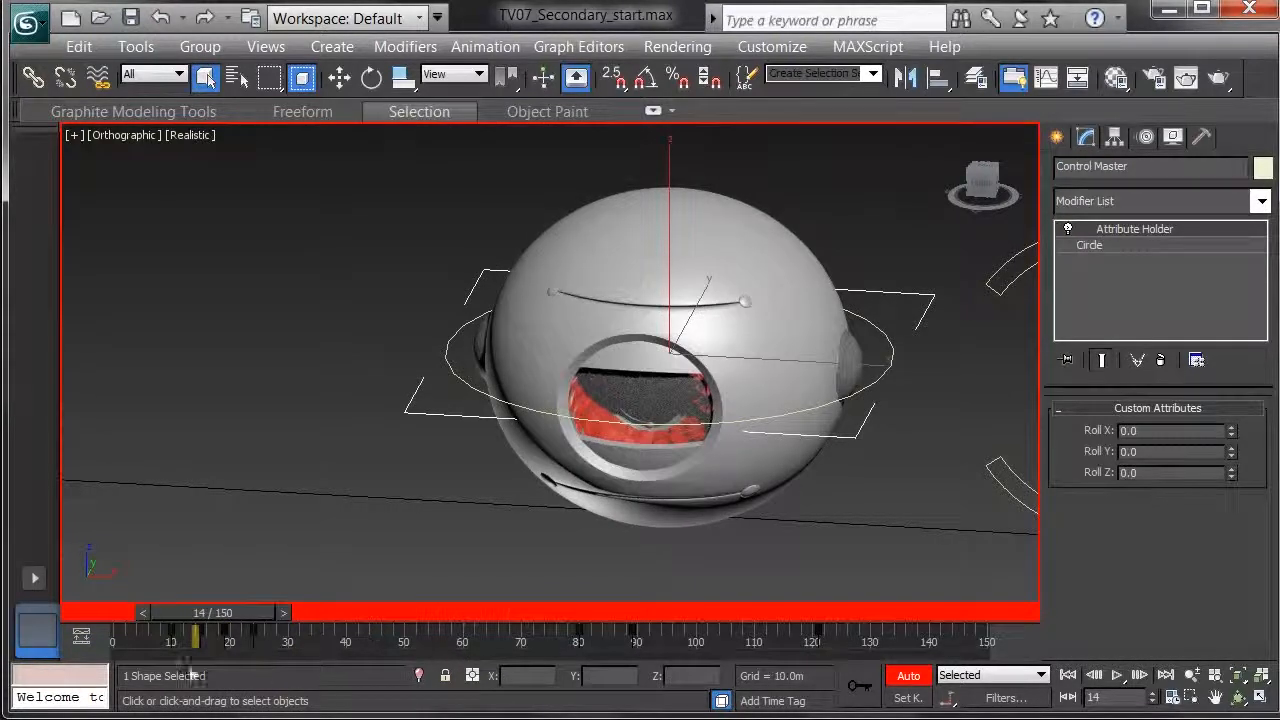
{"action": "left_click", "coordinate": [81, 637]}
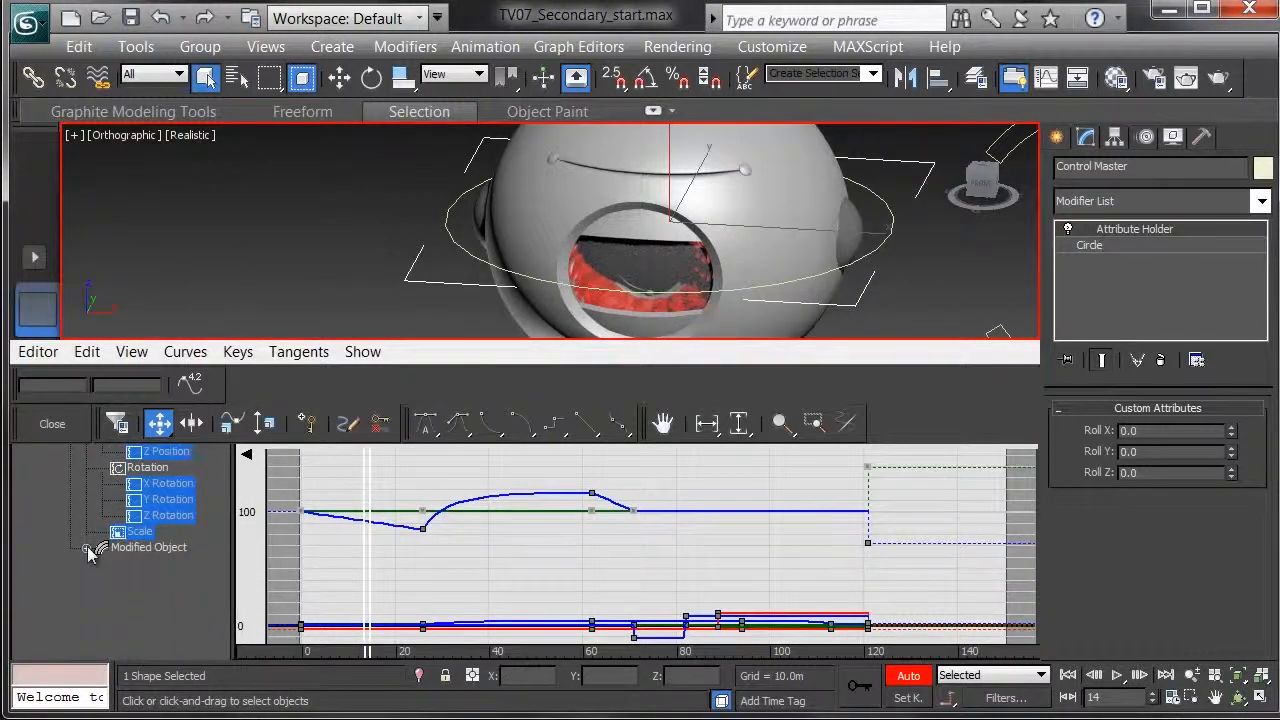
{"action": "left_click", "coordinate": [86, 548]}
{"action": "left_click", "coordinate": [102, 563]}
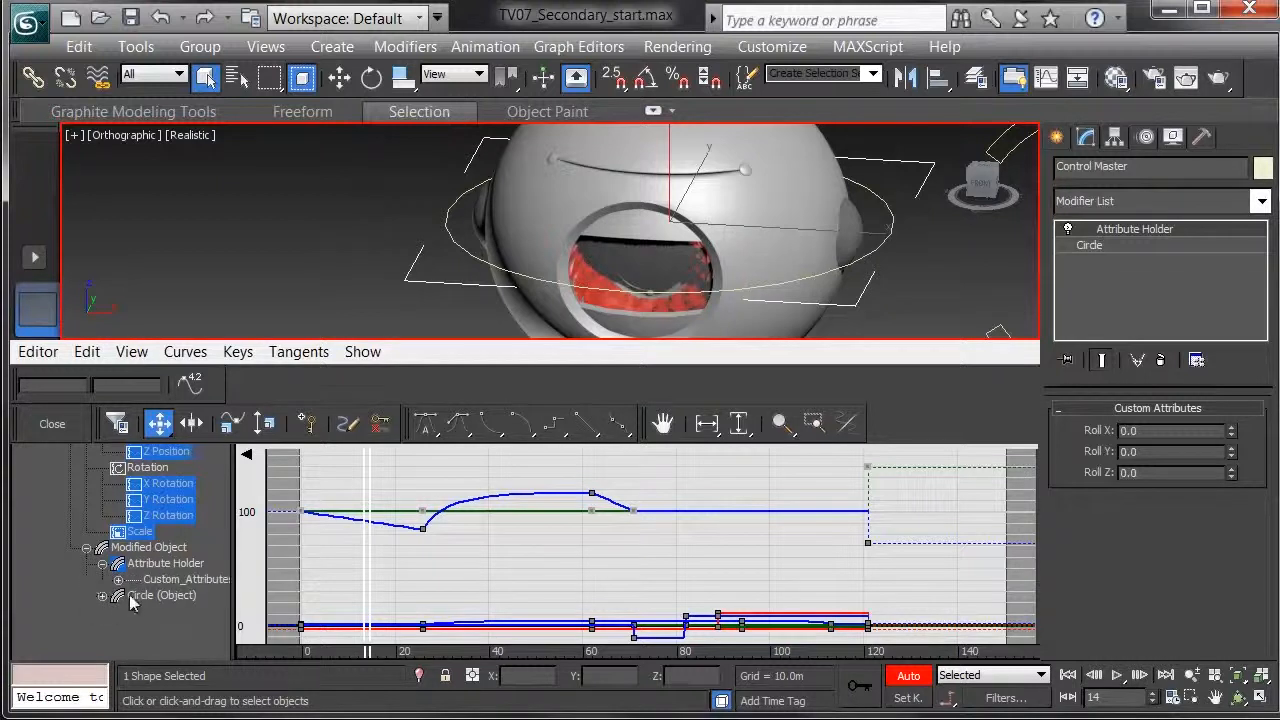
{"action": "left_click", "coordinate": [118, 581]}
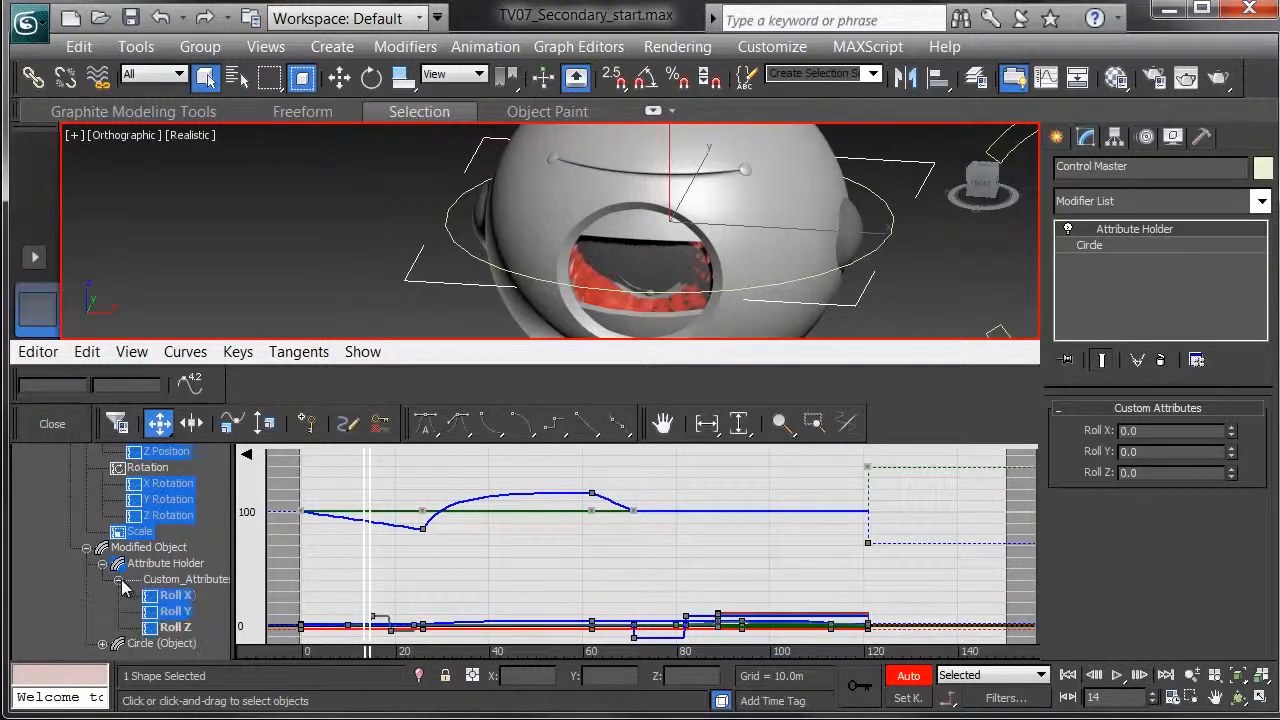
{"action": "left_click", "coordinate": [175, 611]}
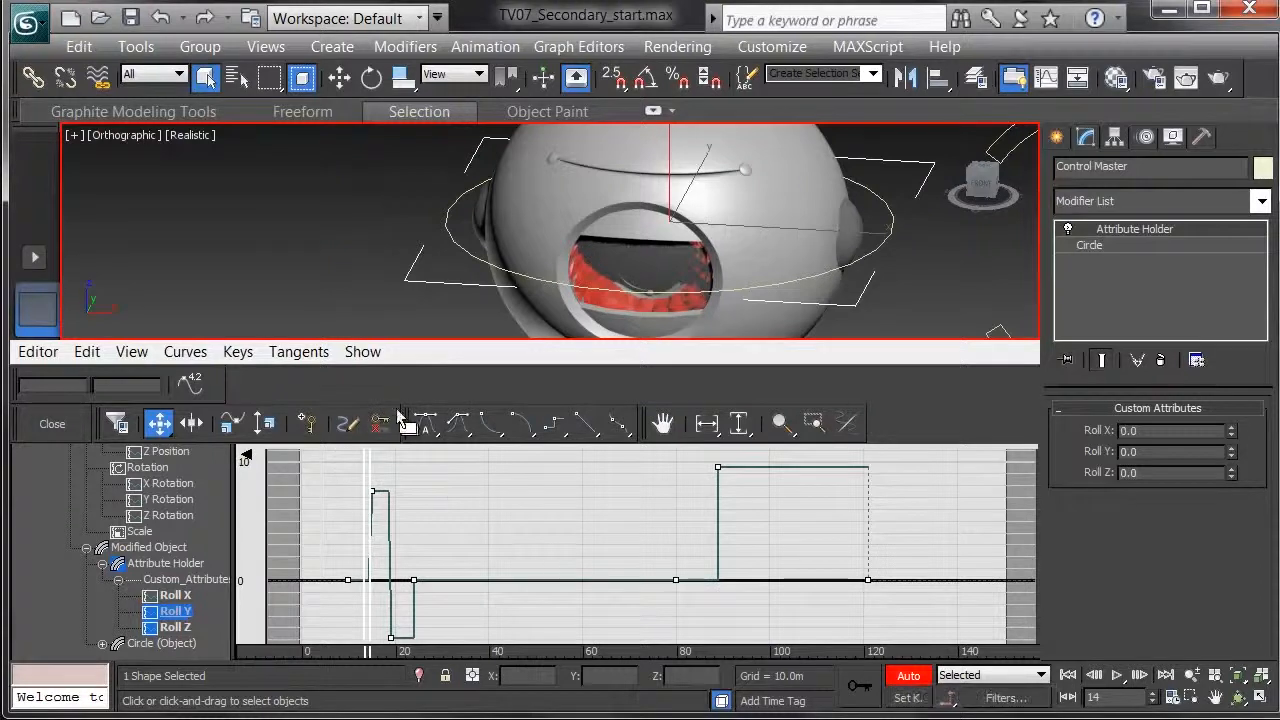
{"action": "left_click", "coordinate": [586, 423]}
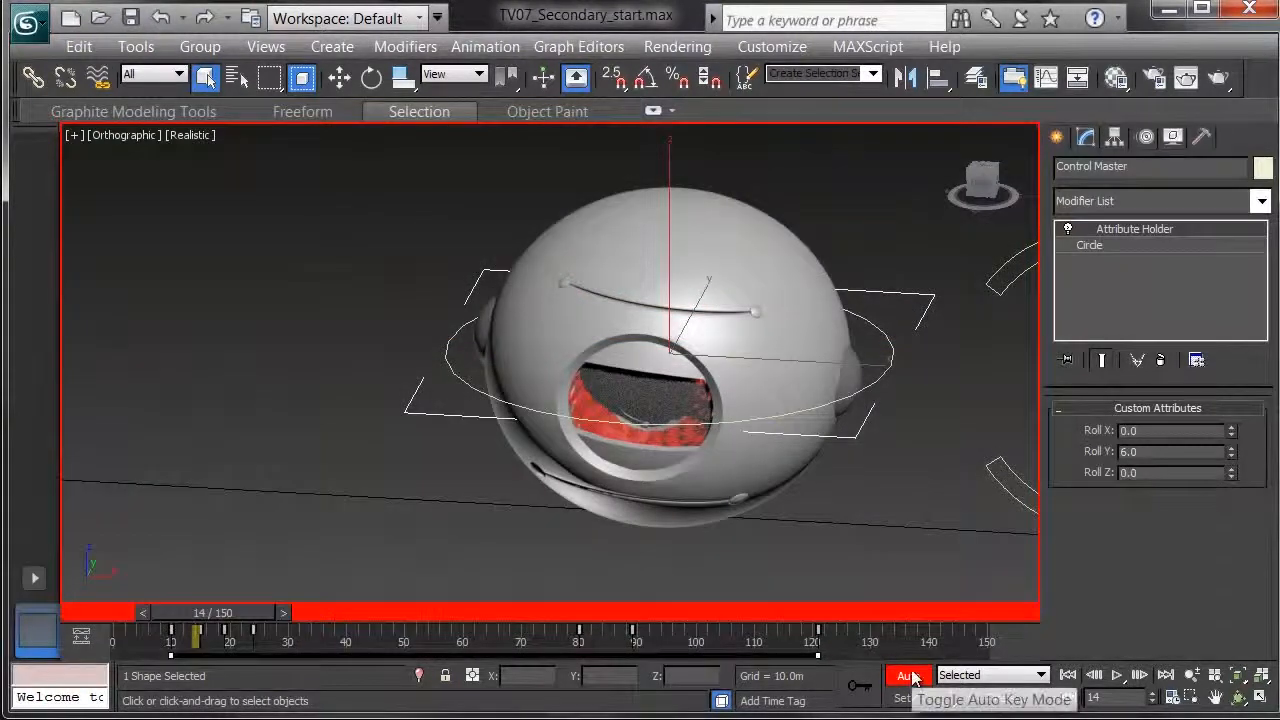
Step: Turn off Auto Key and scrub between frames 14 and 37 to review the roll before the jump
{"action": "left_click", "coordinate": [908, 675]}
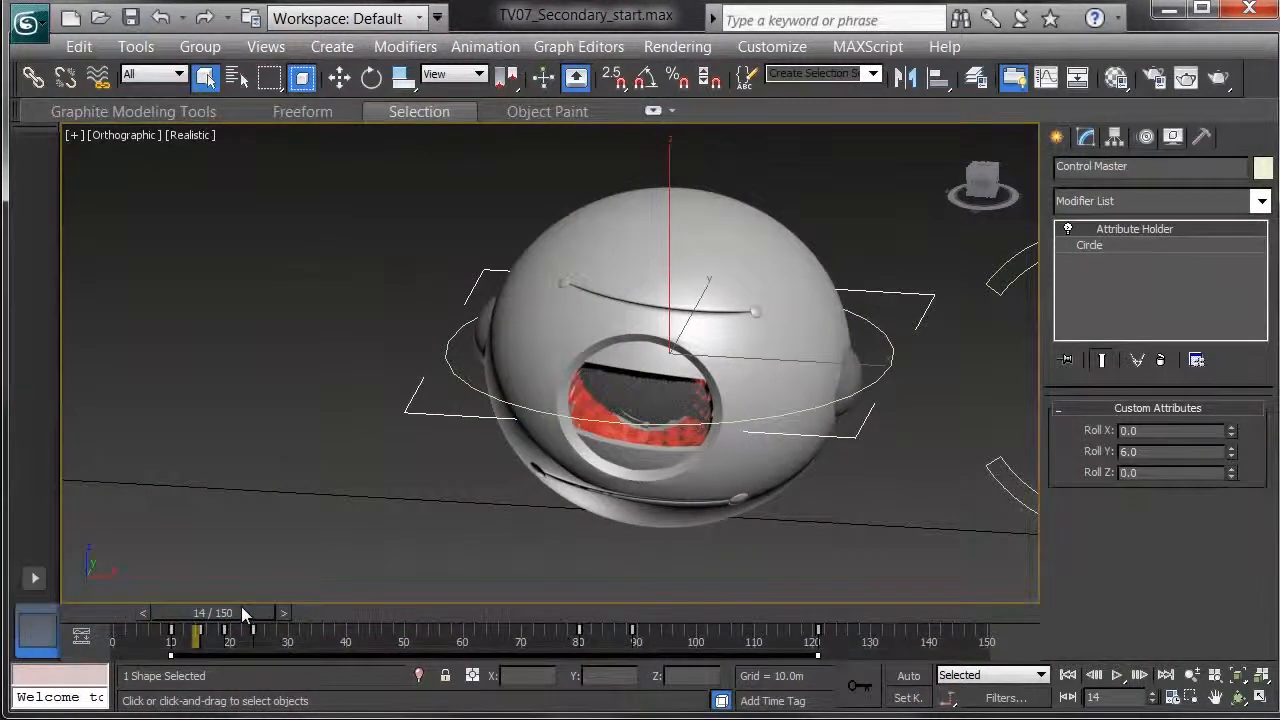
{"action": "left_click_drag", "start_coordinate": [241, 606], "coordinate": [348, 651]}
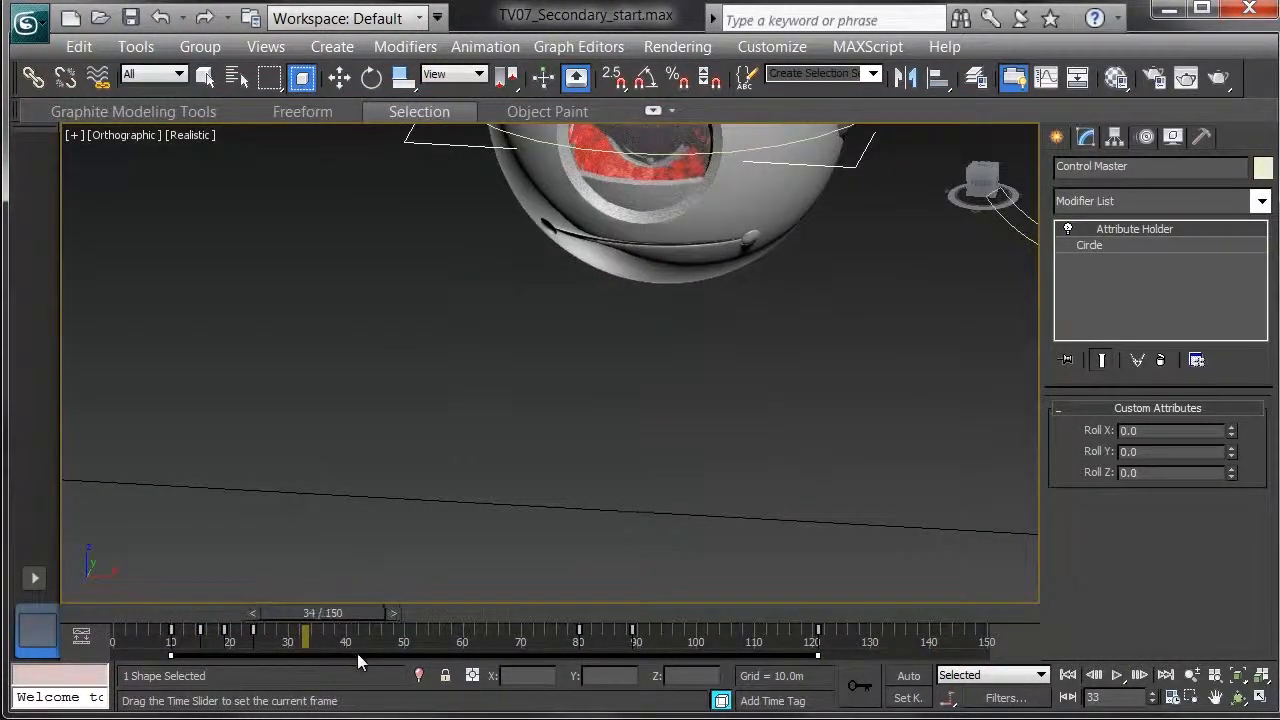
{"action": "middle_click_drag", "start_coordinate": [594, 364], "coordinate": [499, 441]}
{"action": "scroll", "coordinate": [502, 444], "scroll_direction": "down", "scroll_amount": 4}
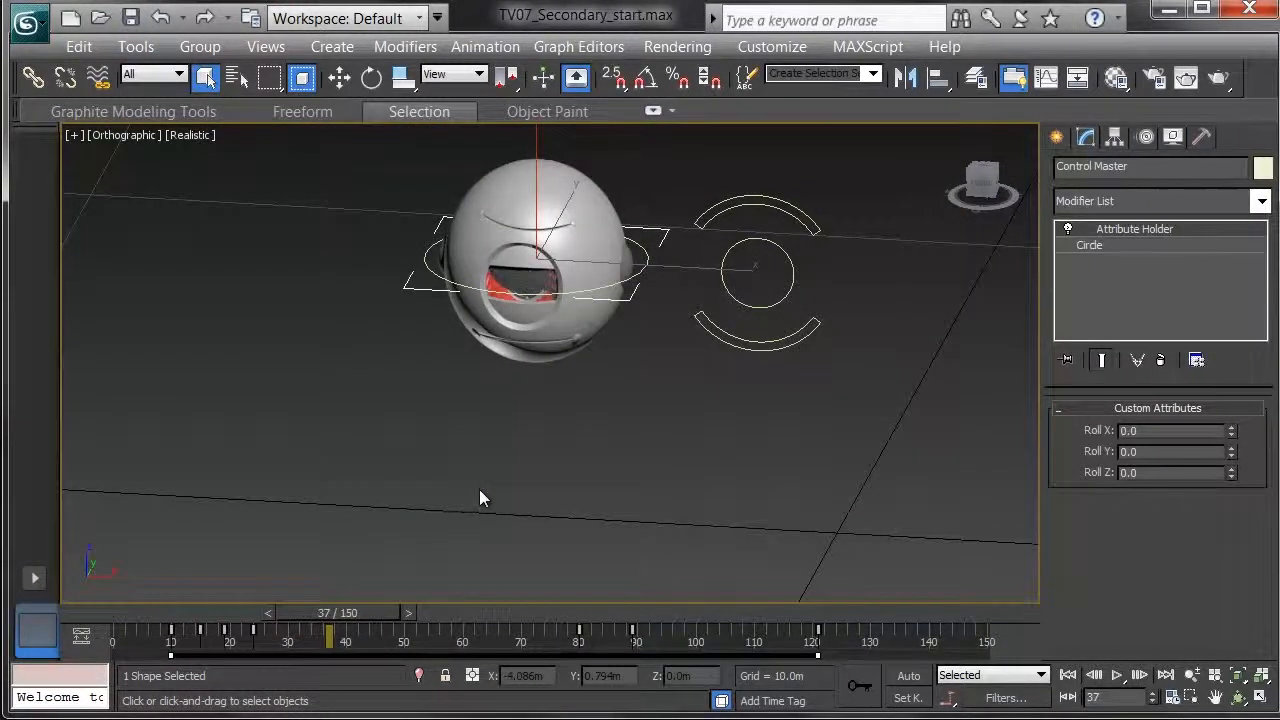
{"action": "left_click_drag", "start_coordinate": [321, 611], "coordinate": [270, 649]}
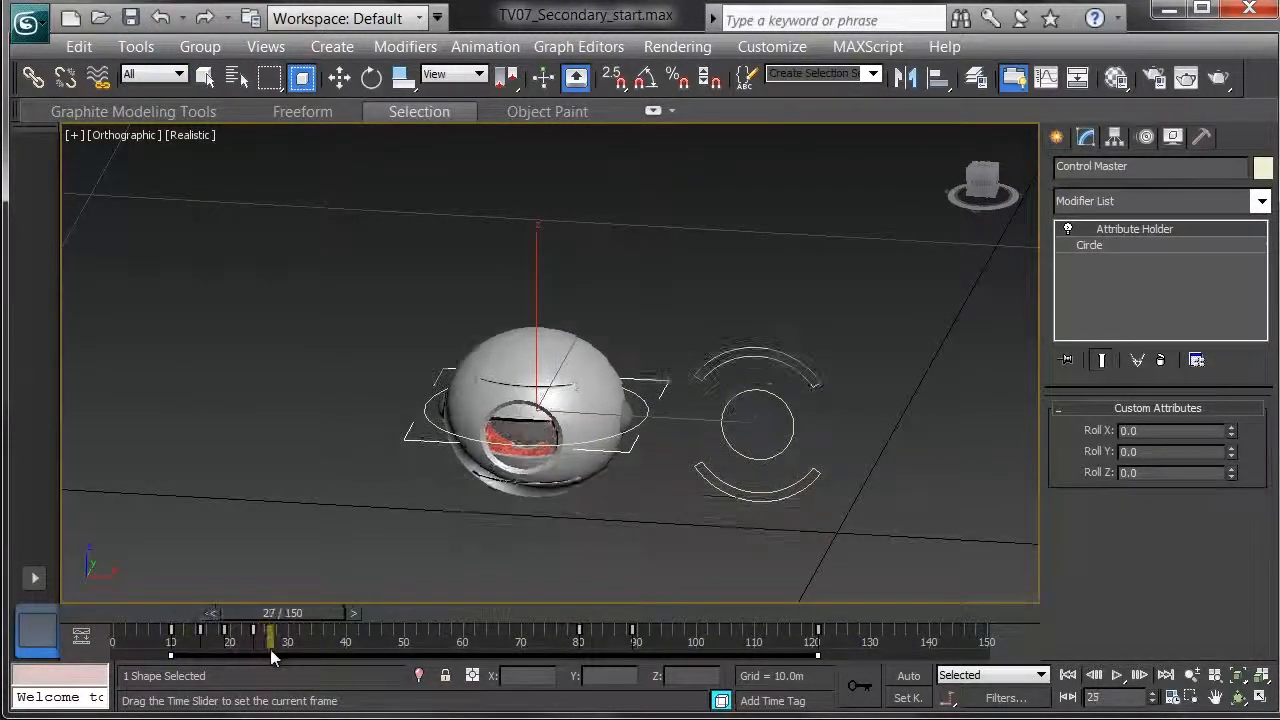
Step: Reopen the Curve Editor for the Control Master and isolate the Roll Y curve under its Attribute Holder's custom attributes
{"action": "key", "text": "q"}
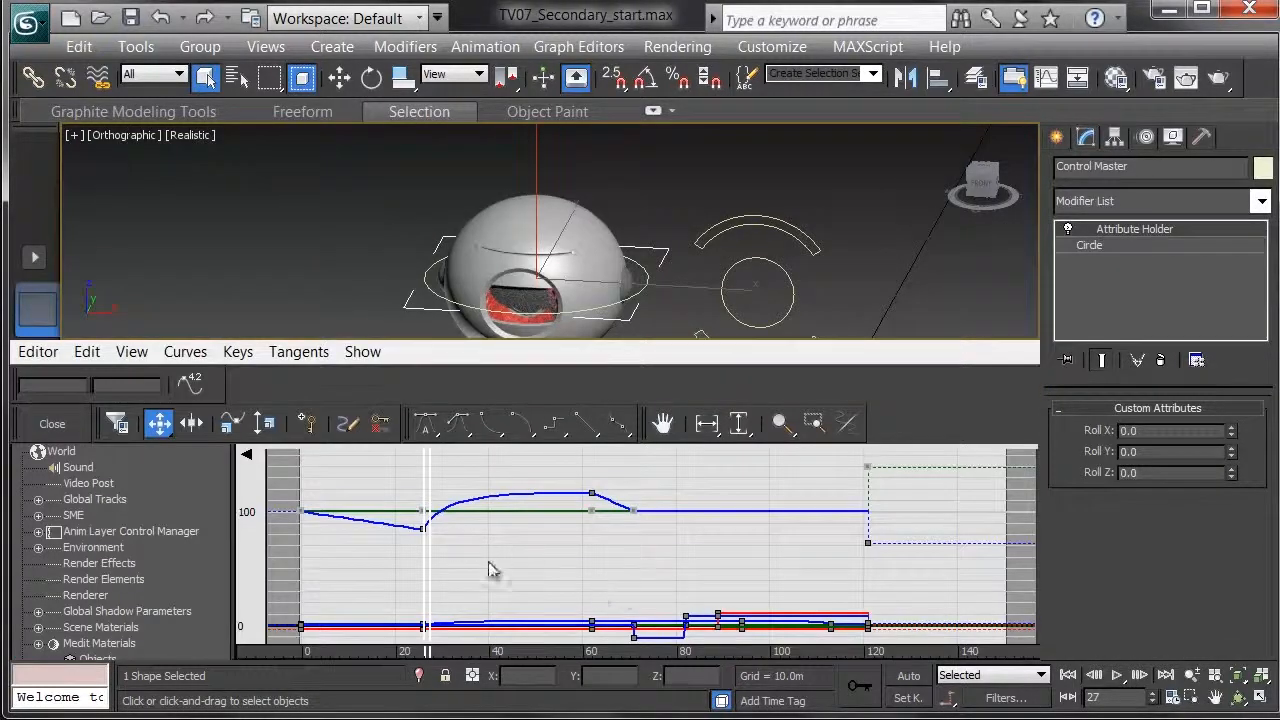
{"action": "left_click_drag", "start_coordinate": [209, 574], "coordinate": [252, 347]}
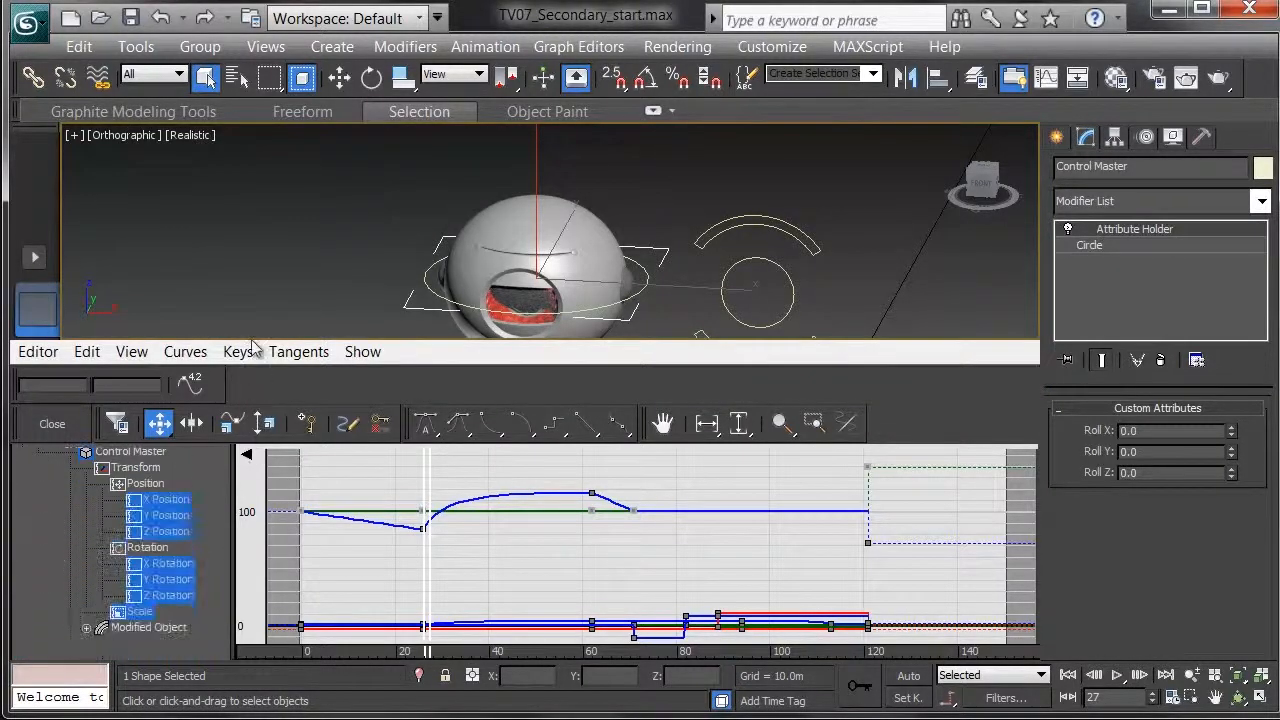
{"action": "left_click", "coordinate": [86, 531]}
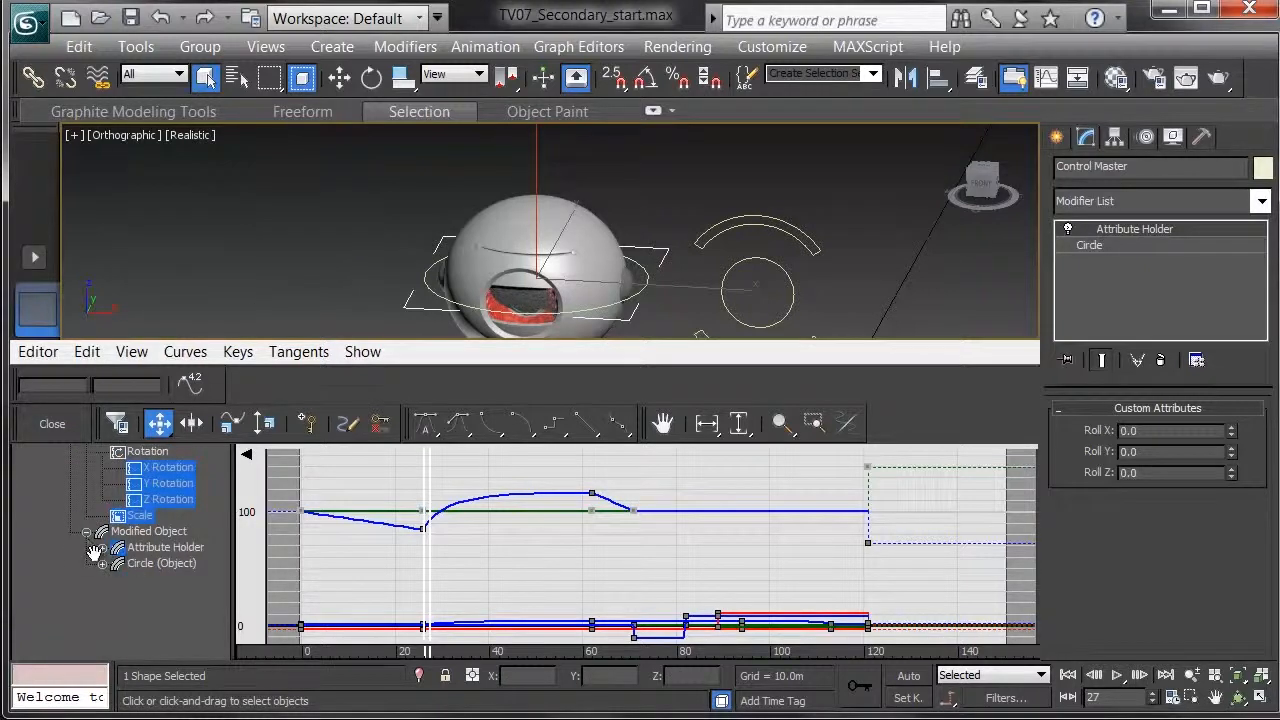
{"action": "left_click", "coordinate": [102, 547]}
{"action": "left_click", "coordinate": [118, 563]}
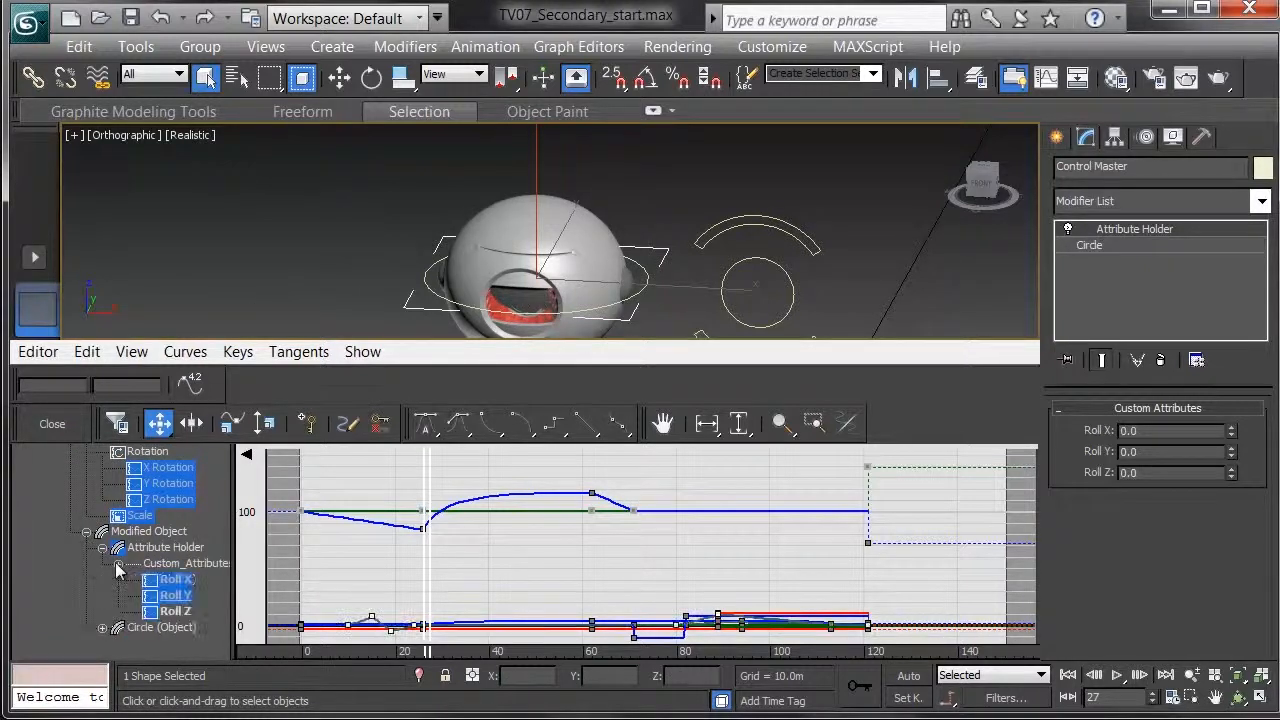
{"action": "left_click", "coordinate": [172, 595]}
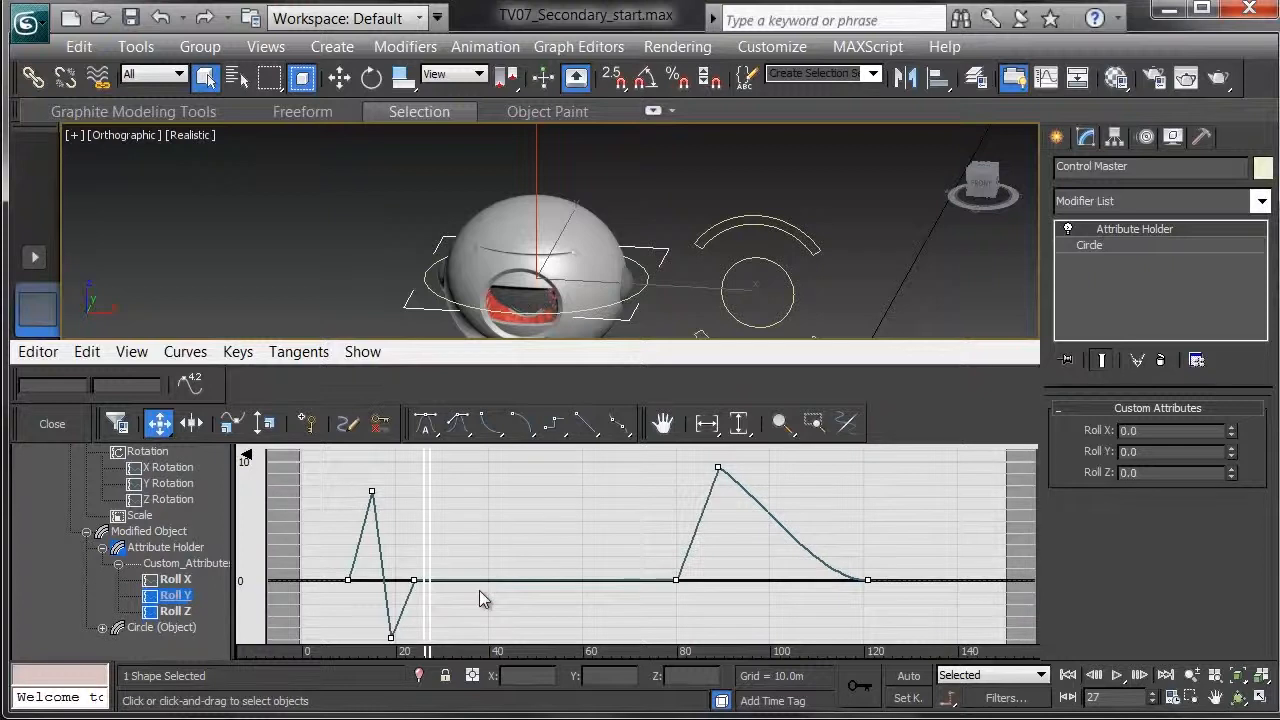
Step: Set the Roll Y keys at frames 10, 15, 19 and 24 to fast tangents
{"action": "middle_click_drag", "start_coordinate": [457, 594], "coordinate": [564, 555]}
{"action": "scroll", "coordinate": [545, 541], "scroll_direction": "up", "scroll_amount": 1}
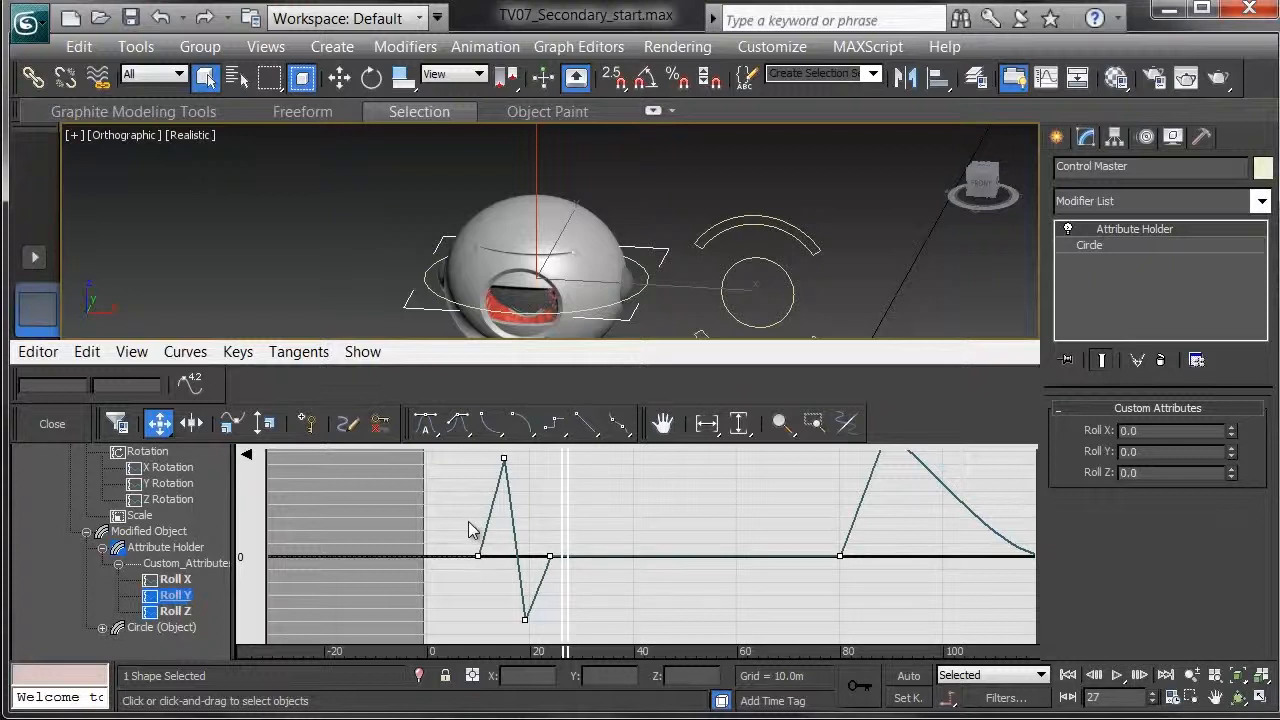
{"action": "left_click", "coordinate": [503, 459]}
{"action": "left_click", "coordinate": [485, 425]}
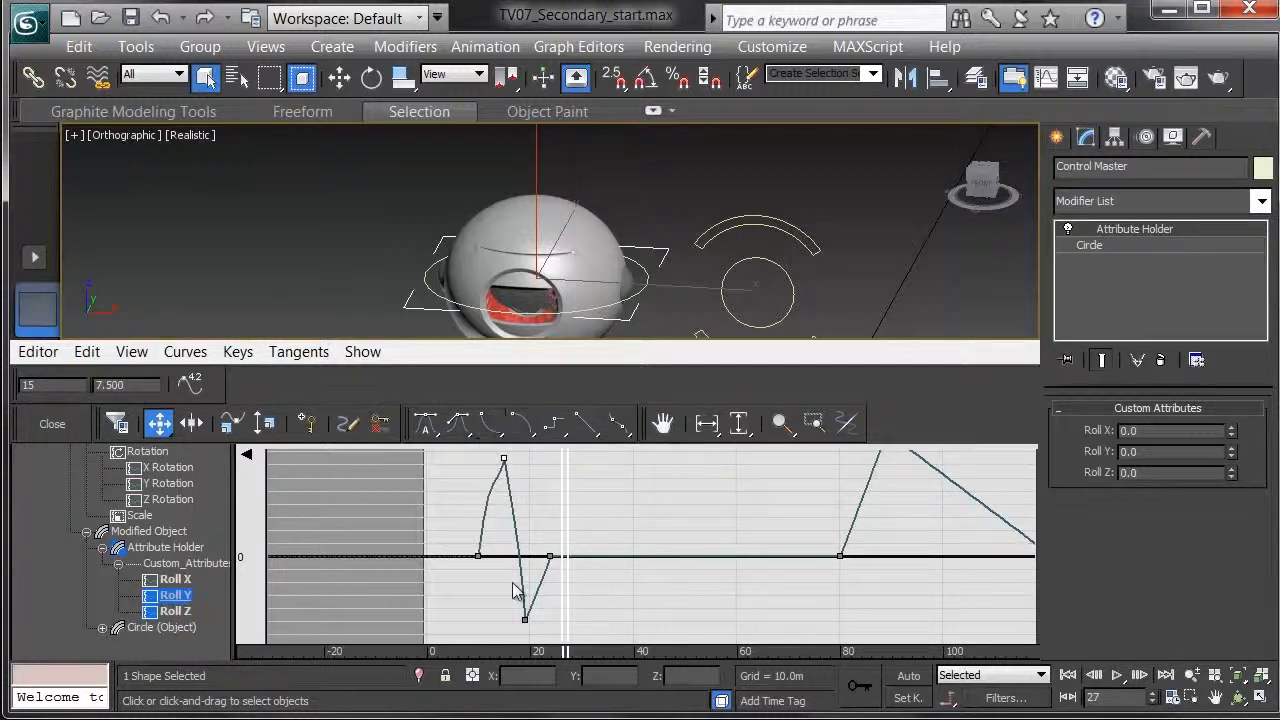
{"action": "left_click_drag", "start_coordinate": [514, 605], "coordinate": [535, 646]}
{"action": "left_click", "coordinate": [500, 427]}
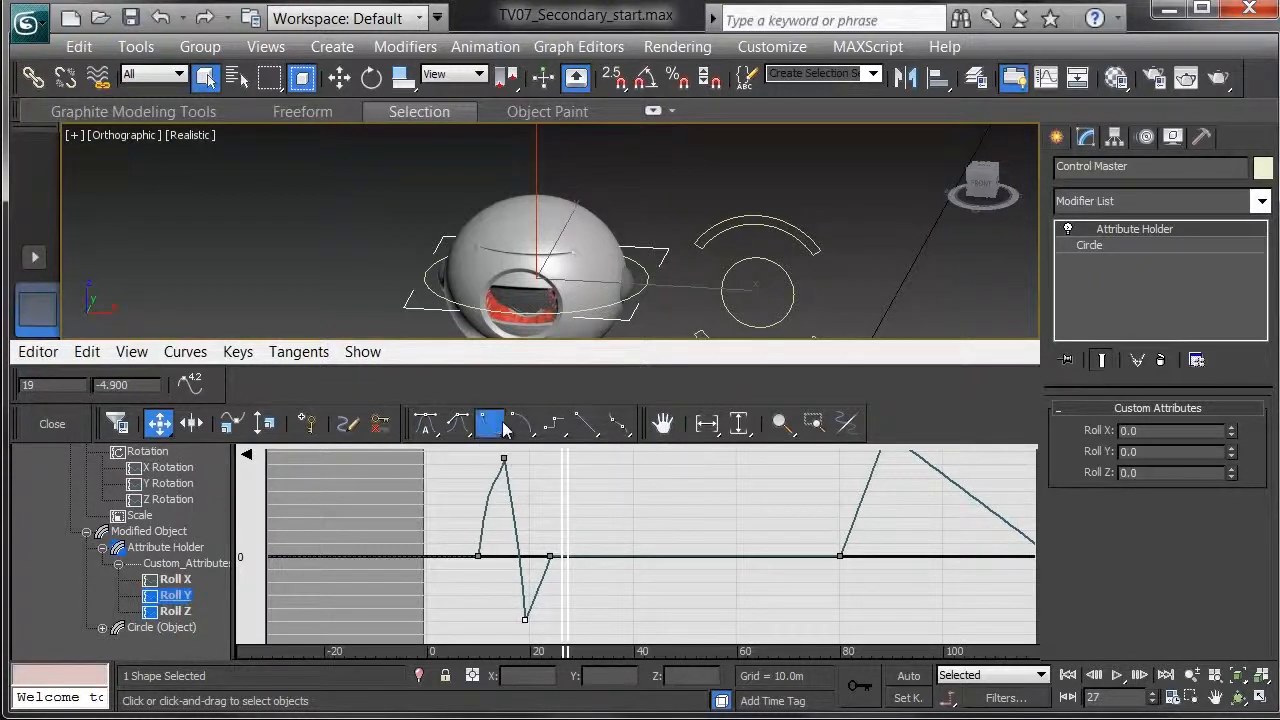
{"action": "left_click_drag", "start_coordinate": [563, 550], "coordinate": [473, 584]}
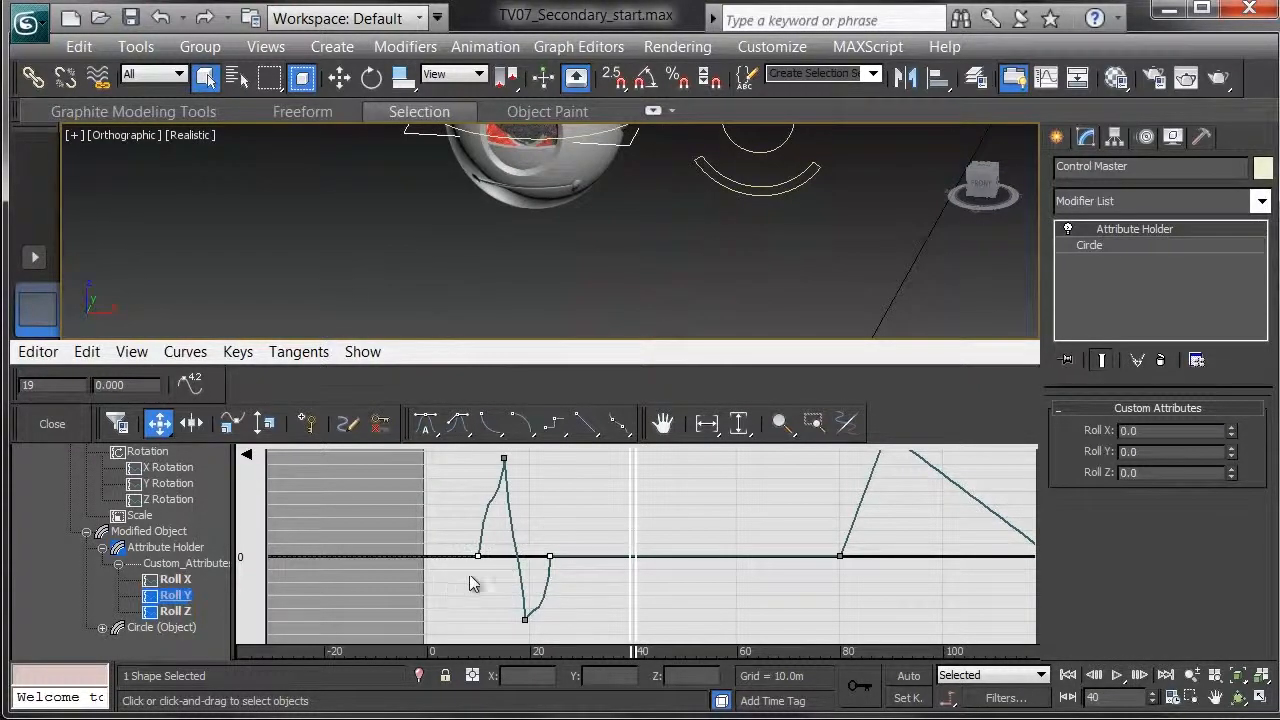
{"action": "left_click", "coordinate": [490, 425]}
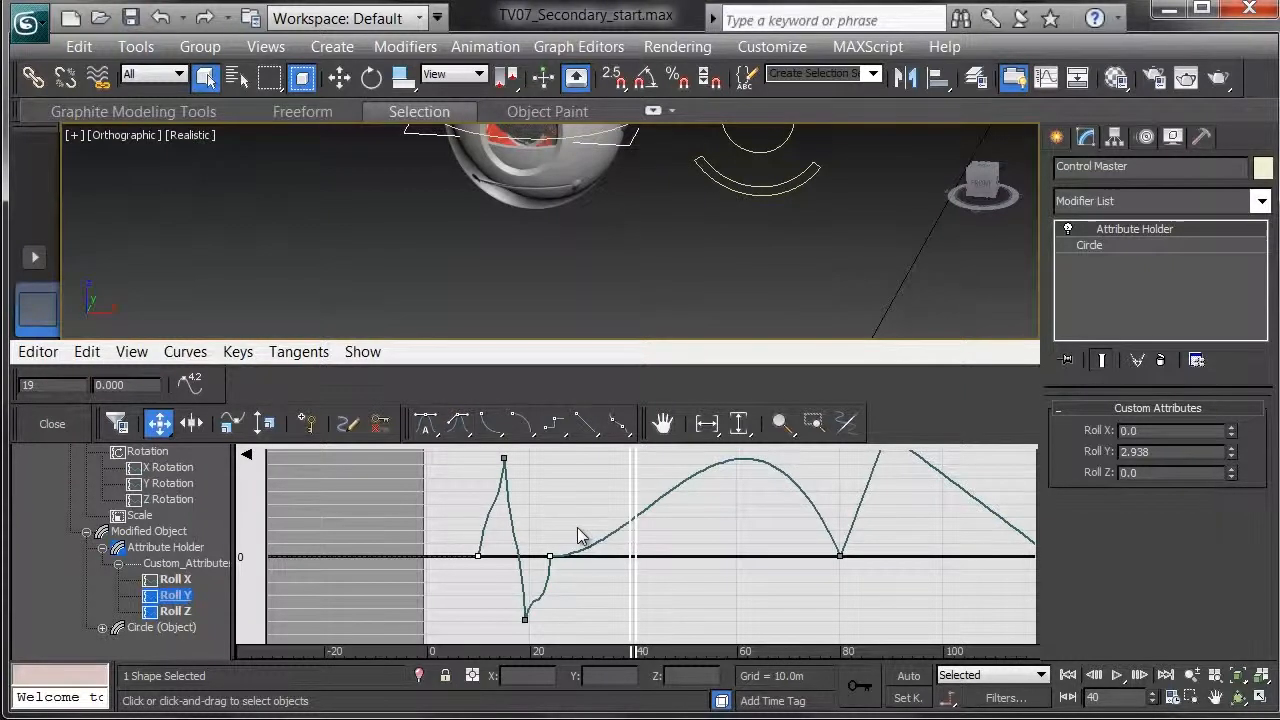
Step: Switch the Roll Y key at frame 24 to custom tangents and level its incoming handle so the curve eases into 0
{"action": "scroll", "coordinate": [577, 565], "scroll_direction": "up", "scroll_amount": 3}
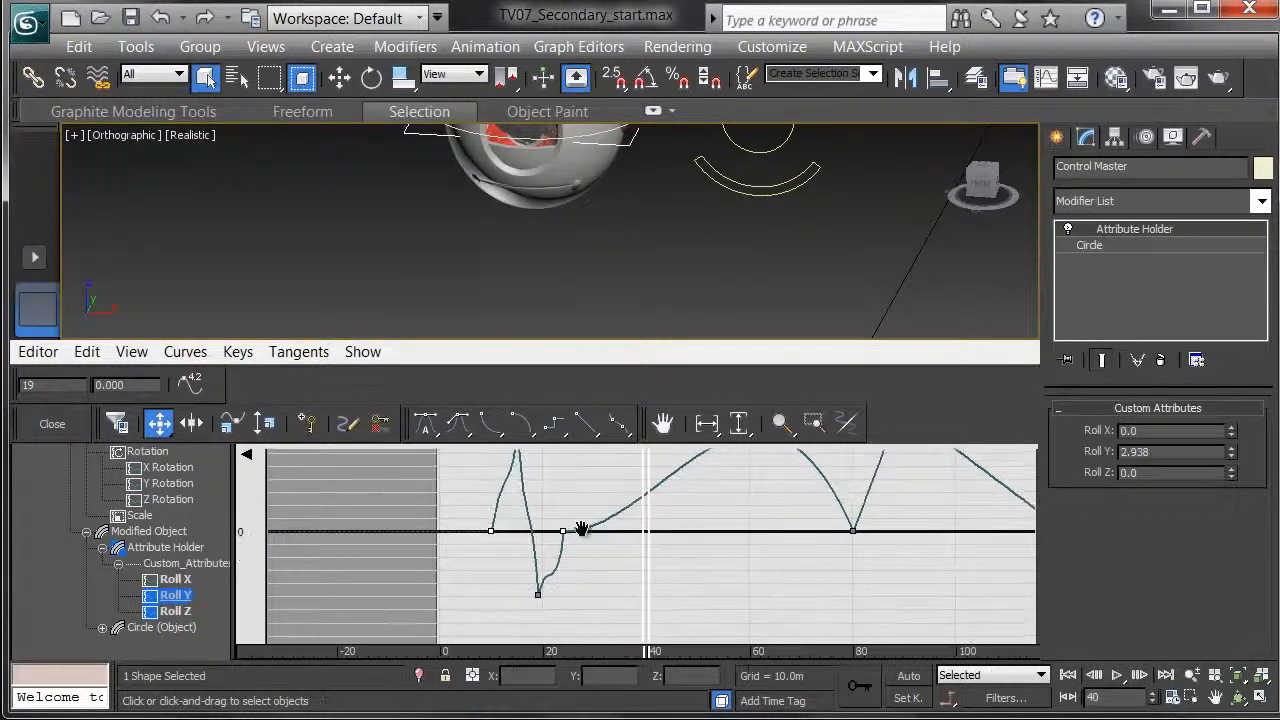
{"action": "scroll", "coordinate": [570, 569], "scroll_direction": "up", "scroll_amount": 3}
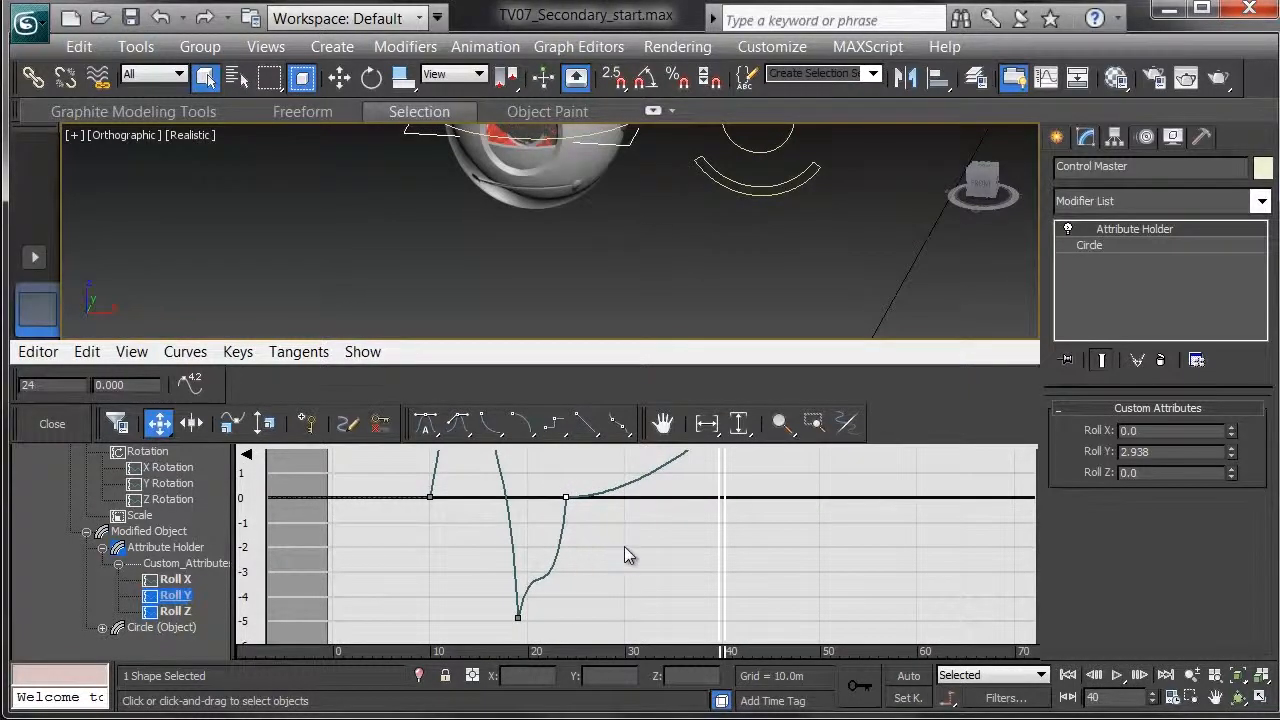
{"action": "left_click", "coordinate": [461, 429]}
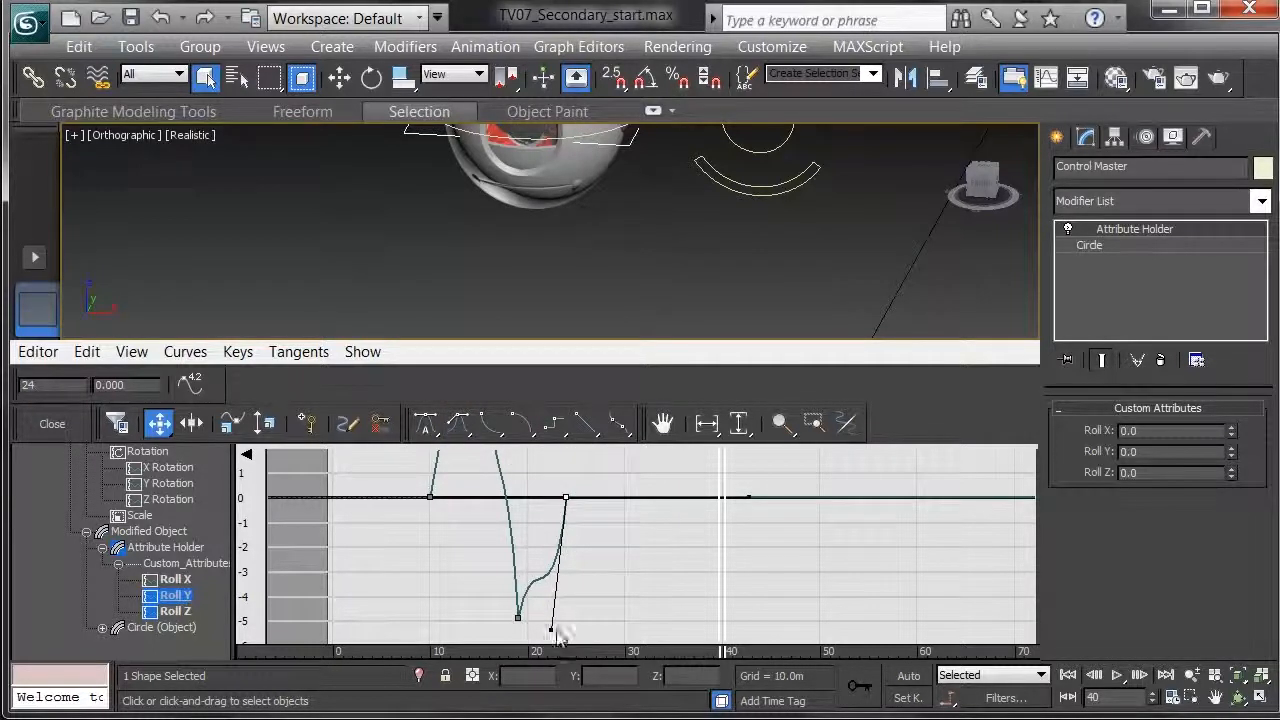
{"action": "left_click_drag", "start_coordinate": [551, 630], "coordinate": [508, 514]}
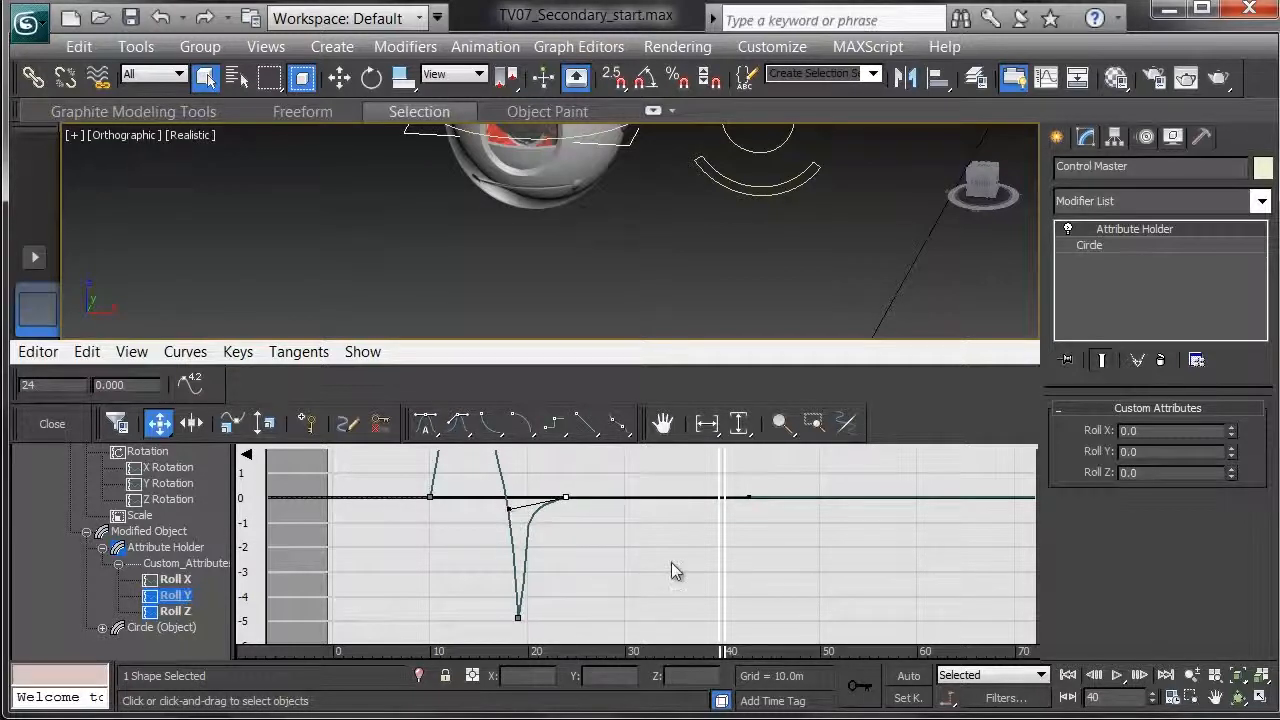
Step: Switch the Roll Y peak key at frame 15 to custom tangents
{"action": "middle_click_drag", "start_coordinate": [589, 531], "coordinate": [610, 640]}
{"action": "scroll", "coordinate": [588, 578], "scroll_direction": "down", "scroll_amount": 1}
{"action": "scroll", "coordinate": [588, 574], "scroll_direction": "down", "scroll_amount": 1}
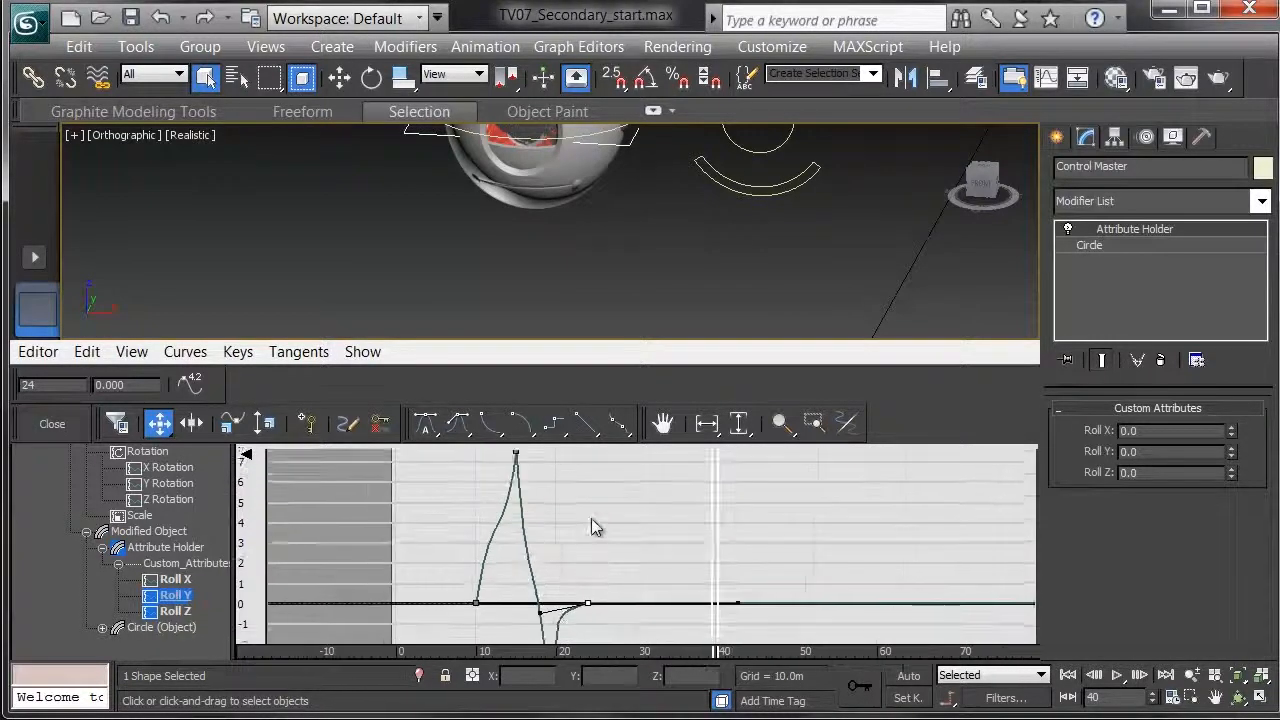
{"action": "middle_click_drag", "start_coordinate": [591, 519], "coordinate": [595, 528]}
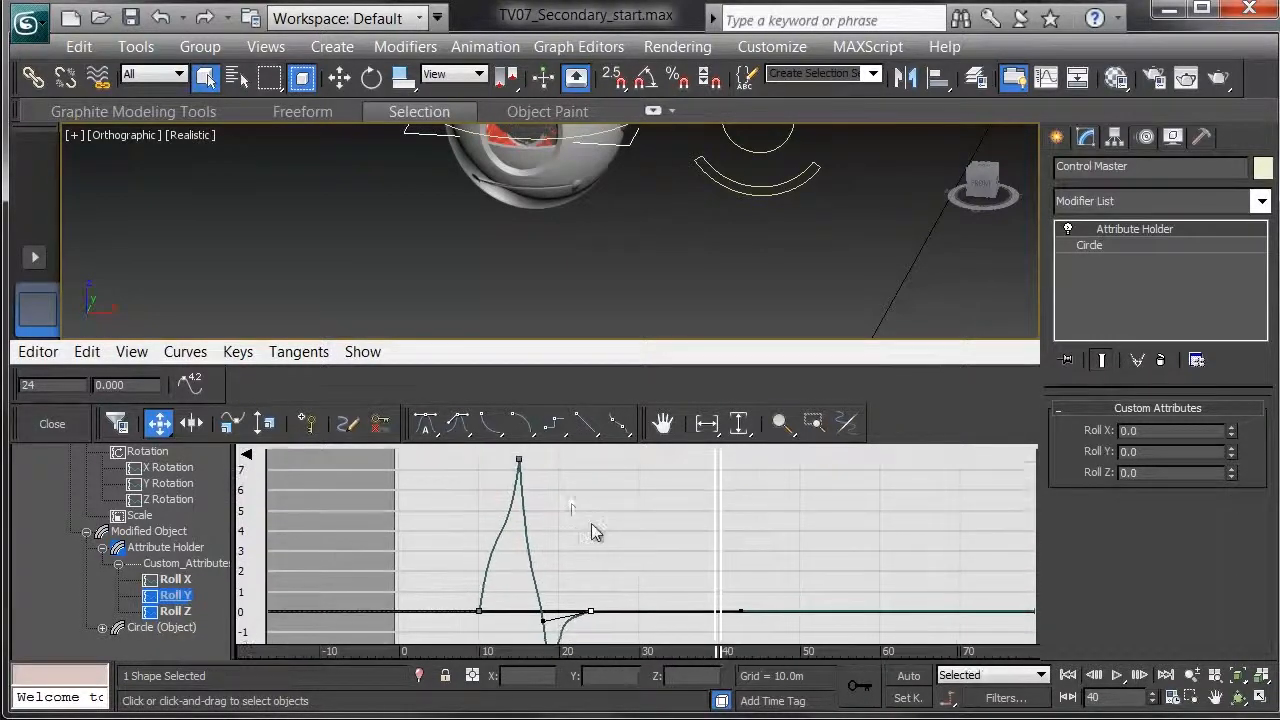
{"action": "left_click", "coordinate": [518, 459]}
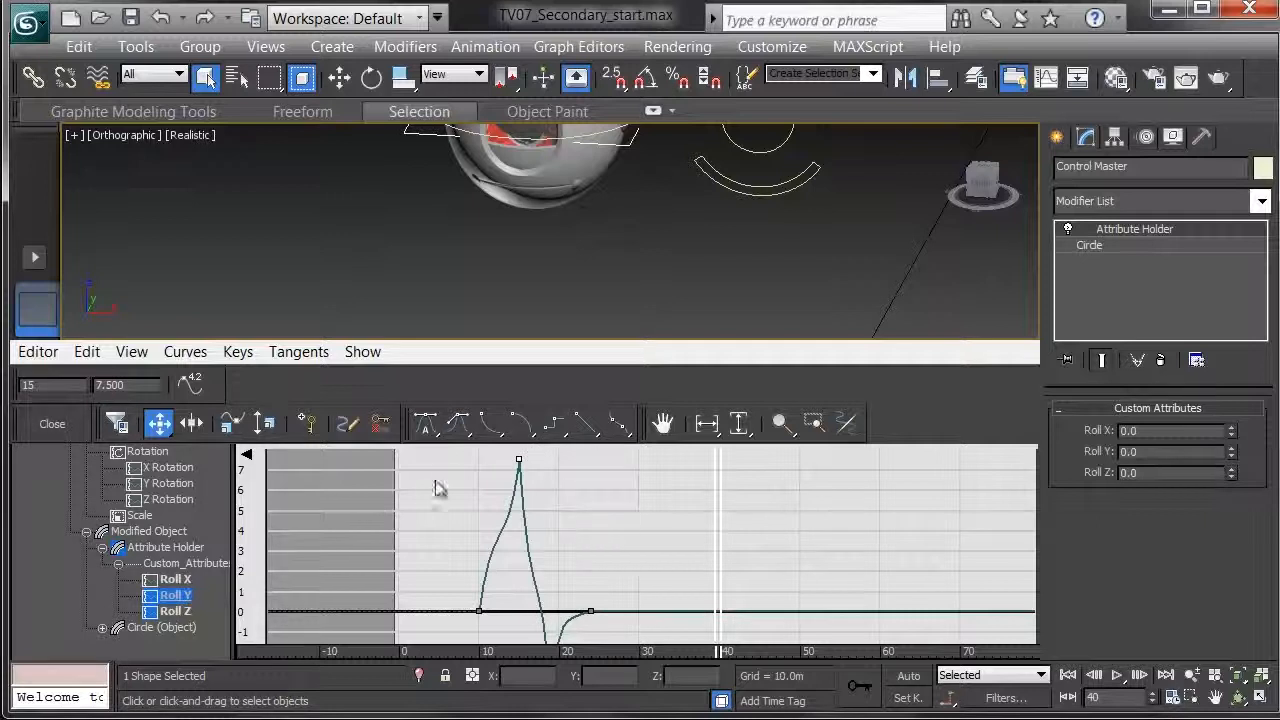
{"action": "left_click", "coordinate": [458, 423]}
{"action": "left_click_drag", "start_coordinate": [531, 550], "coordinate": [530, 630]}
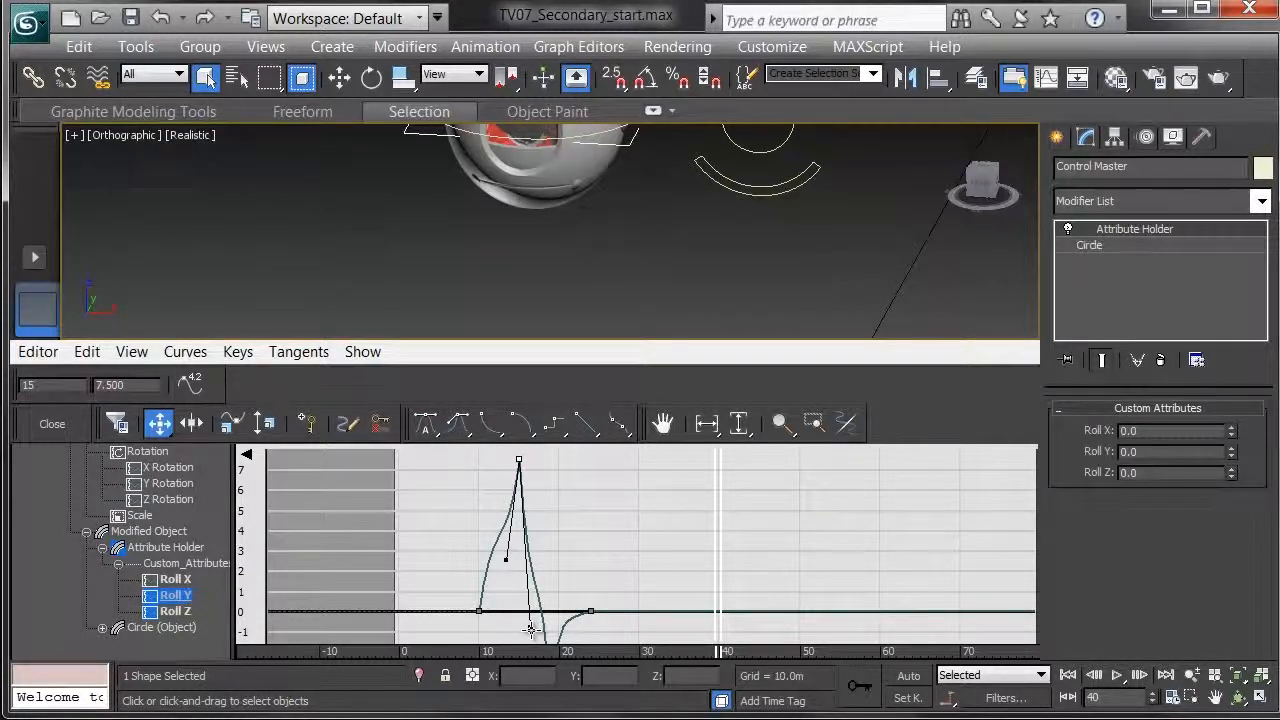
Step: Try to reshape the Roll Y peak by moving the tangent handles of the frame 15 key
{"action": "mouse_move", "coordinate": [531, 629]}
{"action": "left_mouse_down"}
{"action": "mouse_move", "coordinate": [550, 614]}
{"action": "mouse_move", "coordinate": [511, 625]}
{"action": "mouse_move", "coordinate": [534, 625]}
{"action": "mouse_move", "coordinate": [521, 617]}
{"action": "mouse_move", "coordinate": [530, 600]}
{"action": "mouse_move", "coordinate": [522, 612]}
{"action": "mouse_move", "coordinate": [540, 610]}
{"action": "left_mouse_up"}
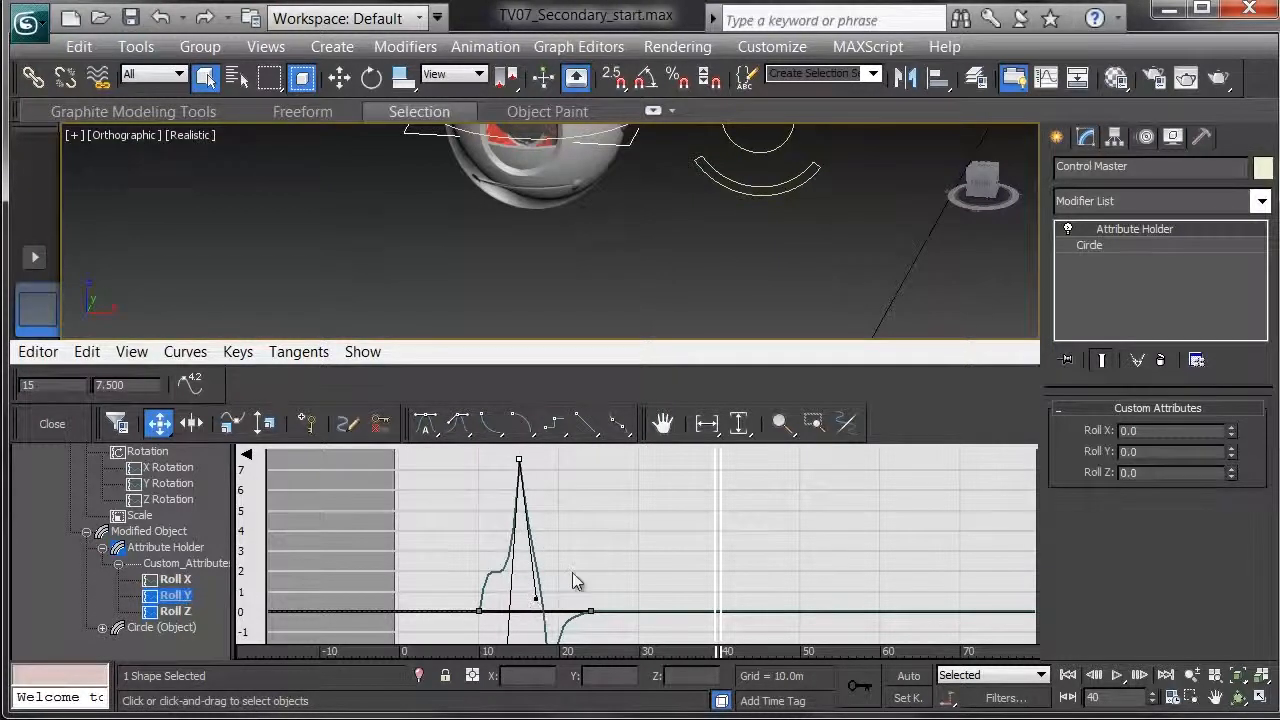
{"action": "left_click_drag", "start_coordinate": [536, 598], "coordinate": [526, 628]}
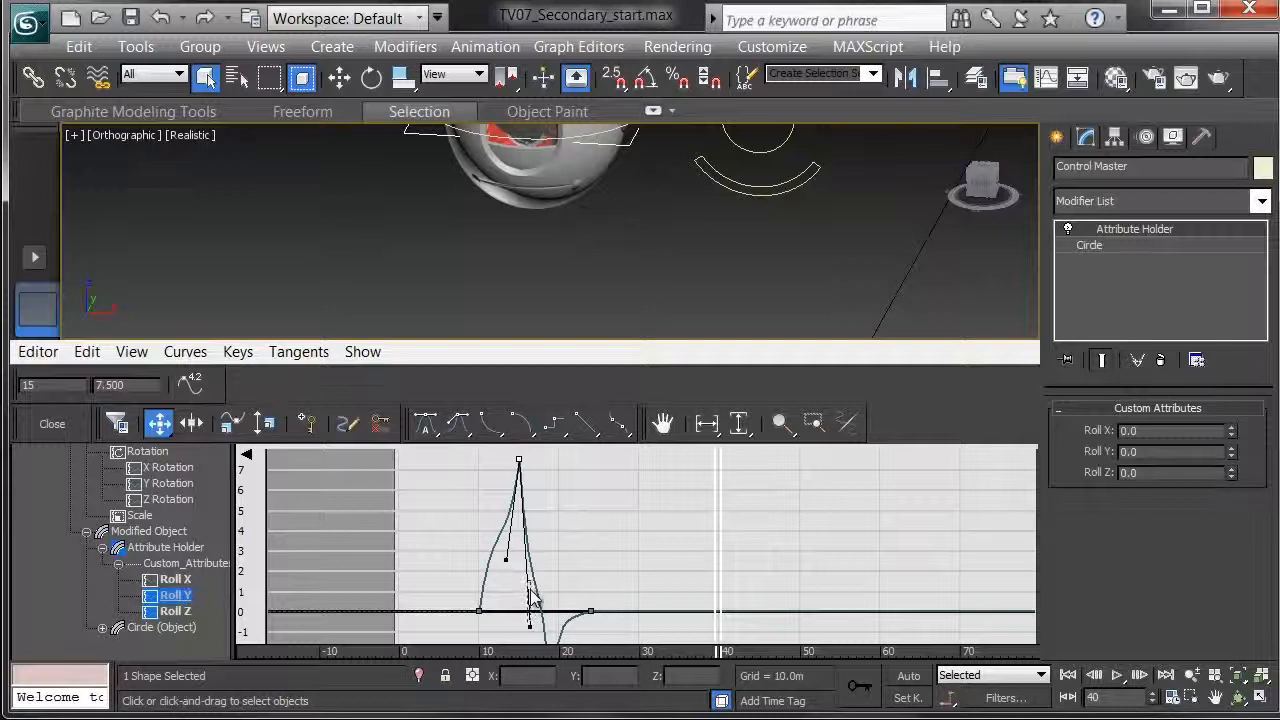
{"action": "left_click", "coordinate": [528, 630]}
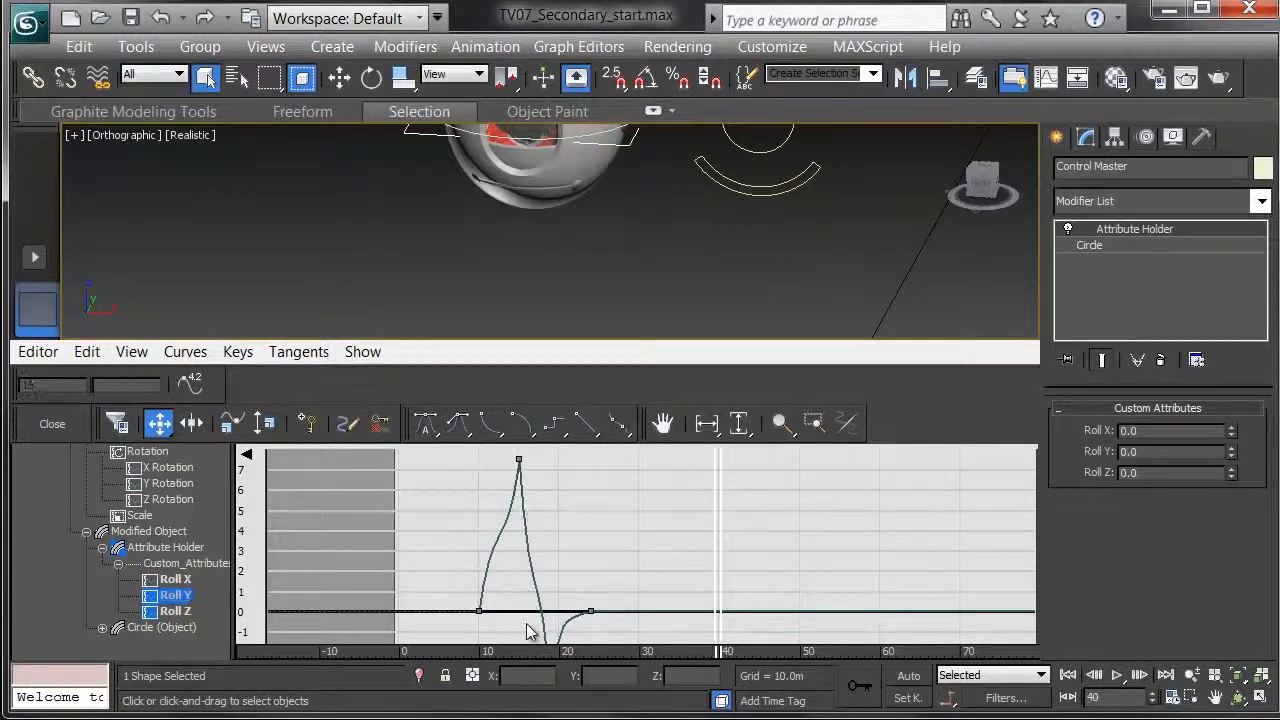
Step: Straighten the outgoing handle of the frame 15 key along the curve's descent and lengthen its incoming handle downward
{"action": "left_click", "coordinate": [519, 462]}
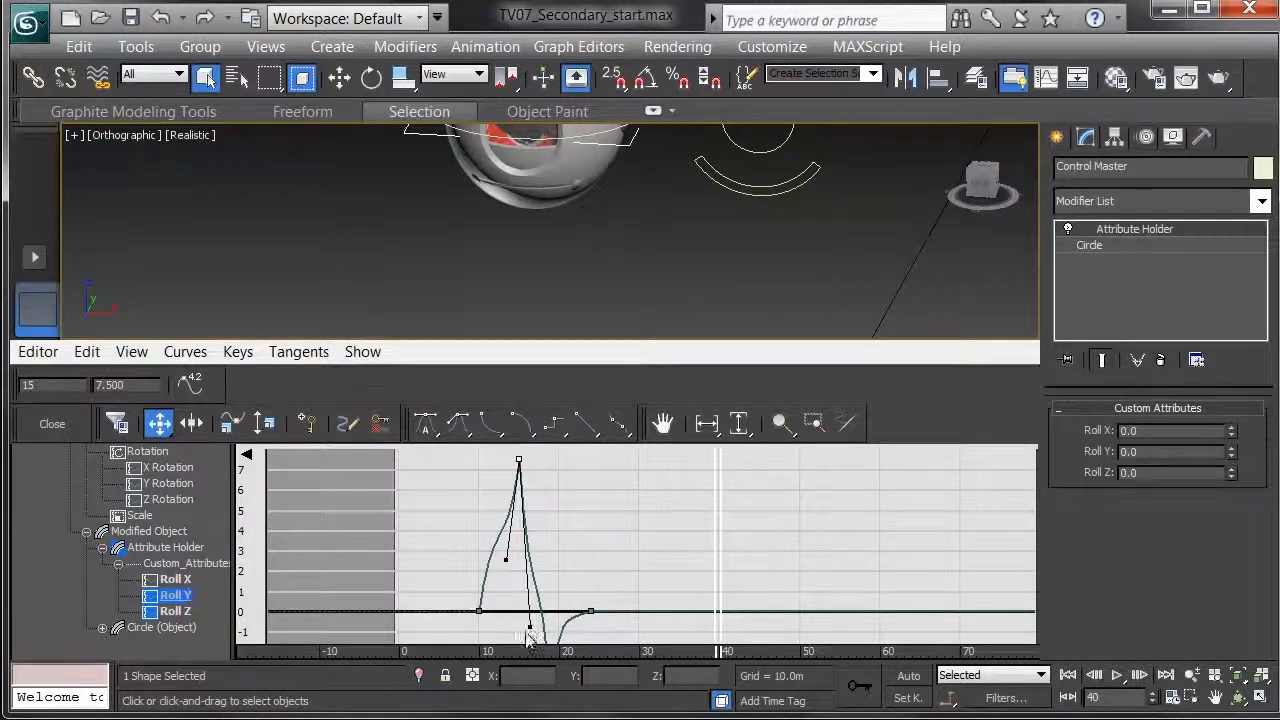
{"action": "left_click_drag", "start_coordinate": [528, 628], "coordinate": [543, 606]}
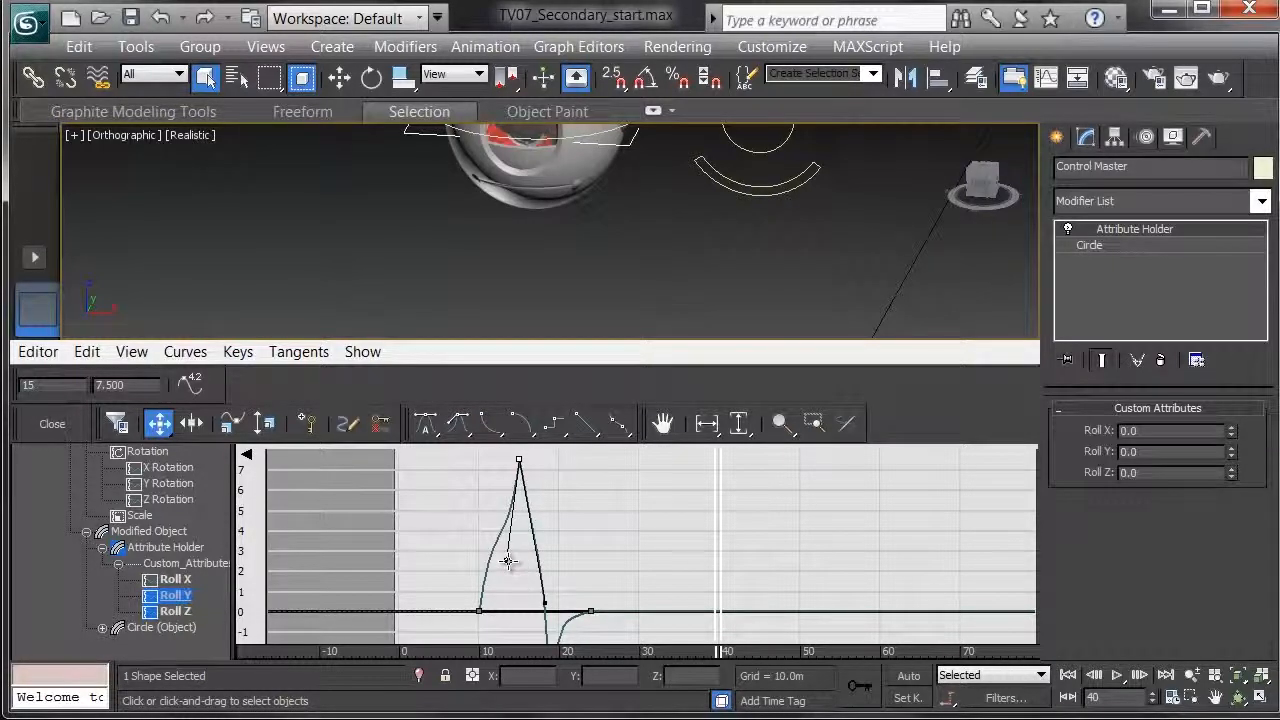
{"action": "left_click_drag", "start_coordinate": [508, 561], "coordinate": [500, 636]}
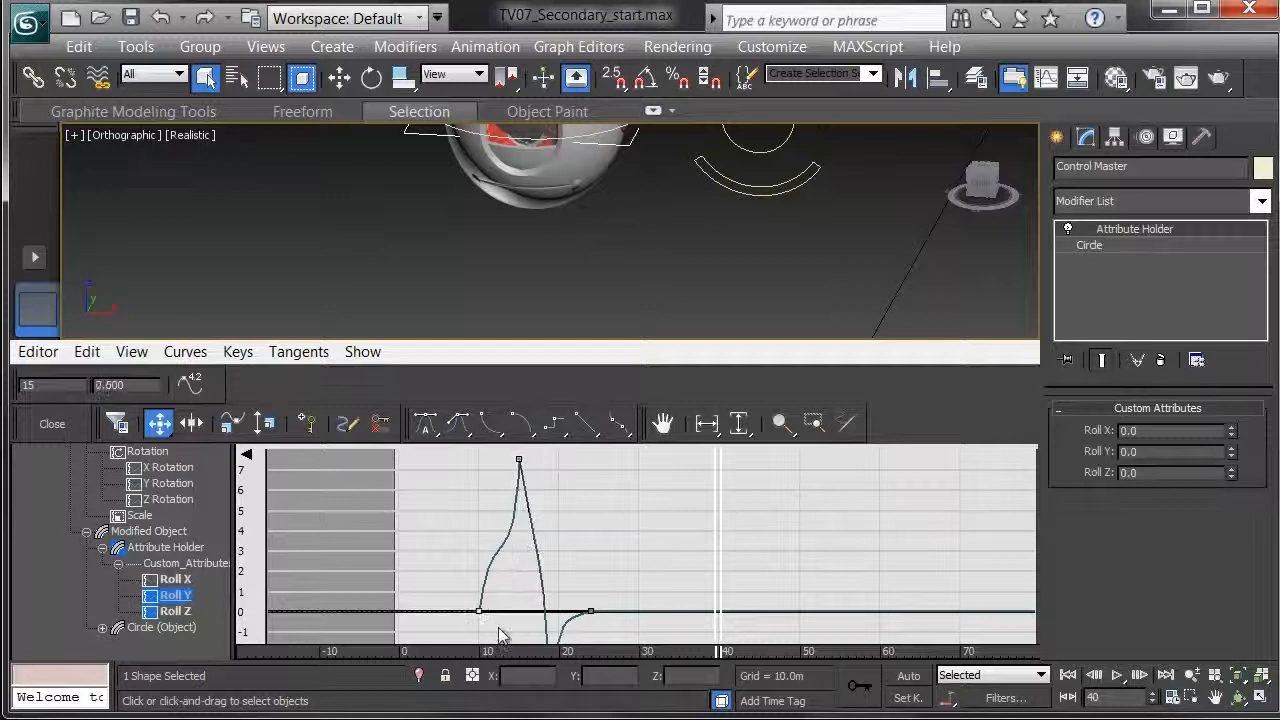
Step: Give the Roll Y key at frame 10 custom tangents, flatten its outgoing handle for a gradual start, and close the Curve Editor
{"action": "left_click", "coordinate": [458, 423]}
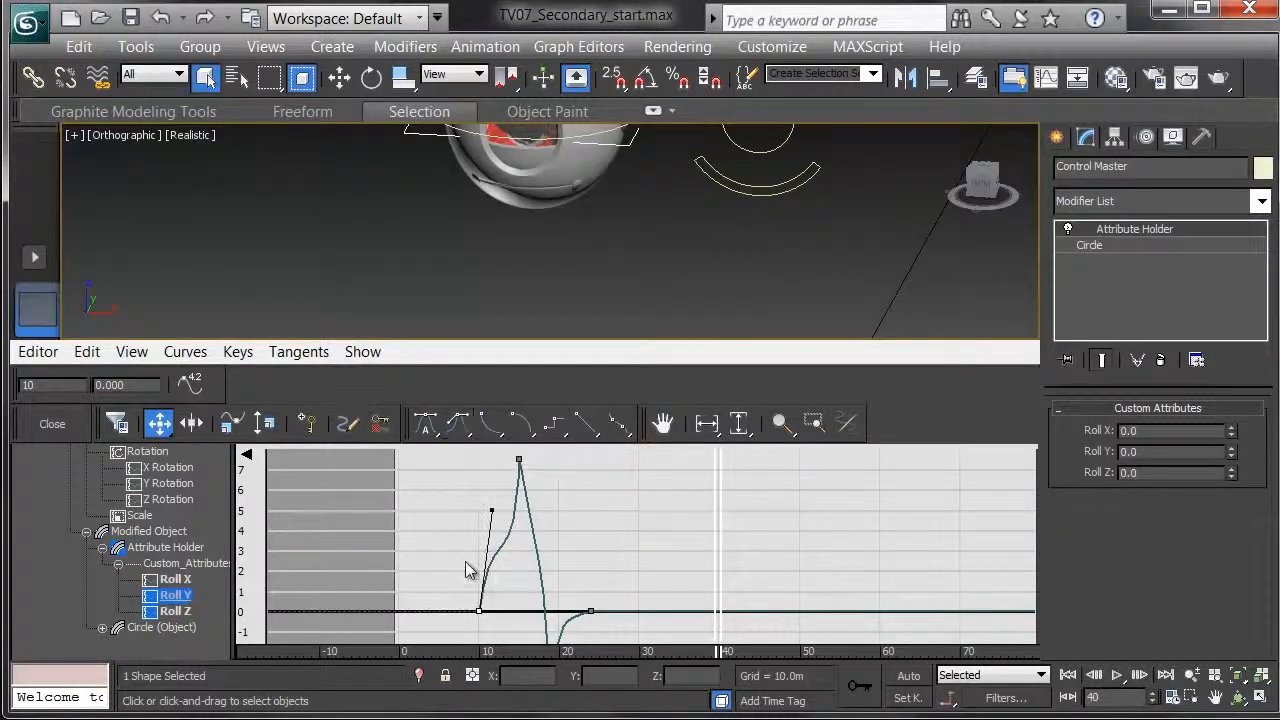
{"action": "left_click_drag", "start_coordinate": [491, 513], "coordinate": [513, 613]}
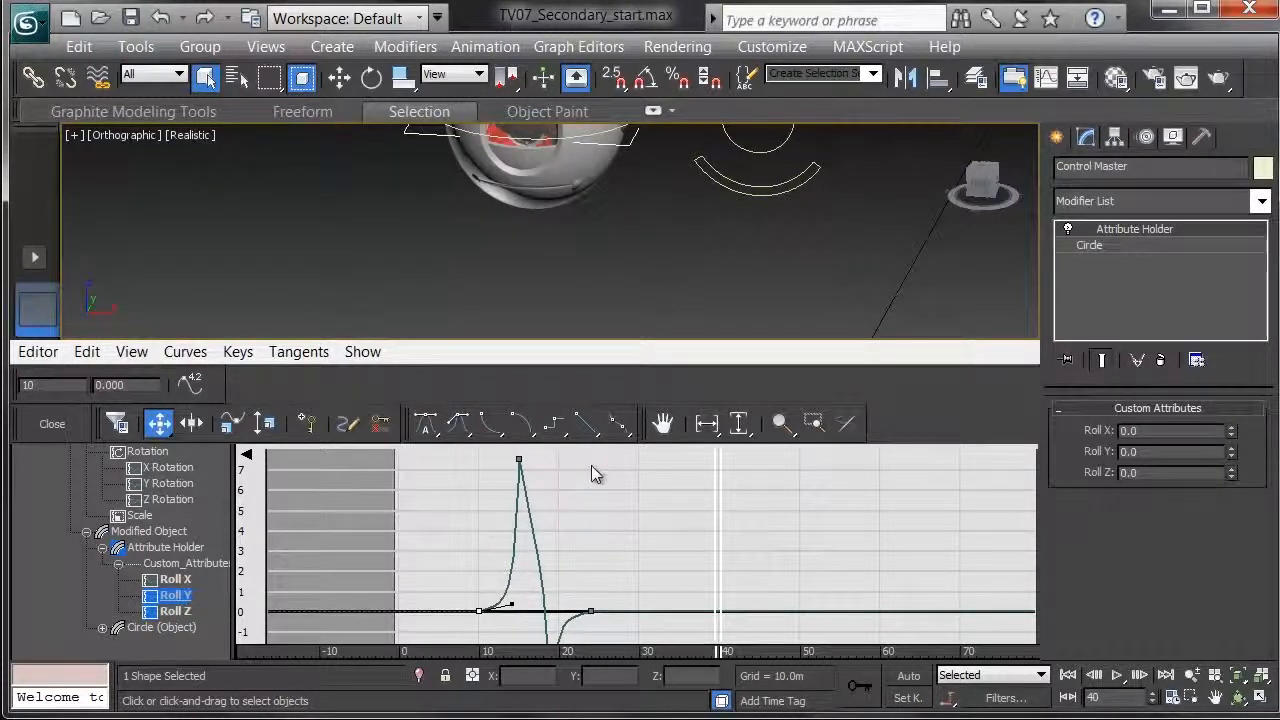
{"action": "left_click", "coordinate": [50, 426]}
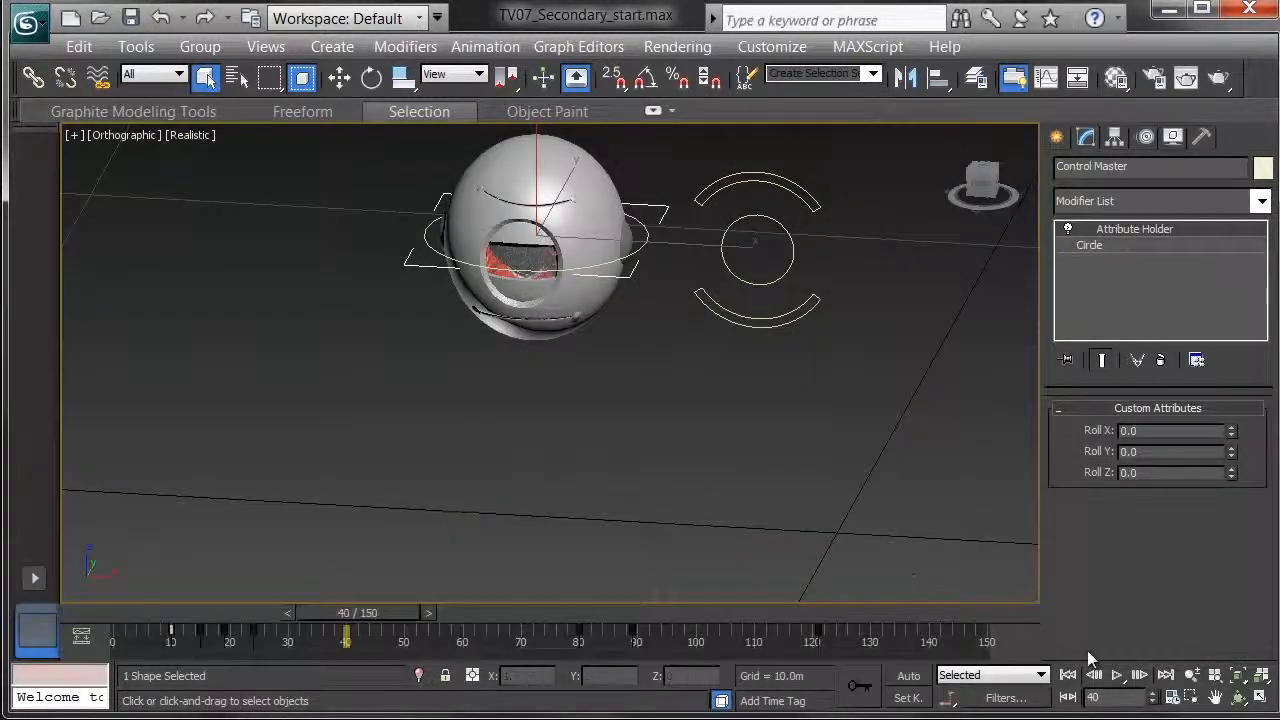
Step: Play the animation to review the refined roll, stop it, and scrub back to frame 0
{"action": "left_click", "coordinate": [1116, 675]}
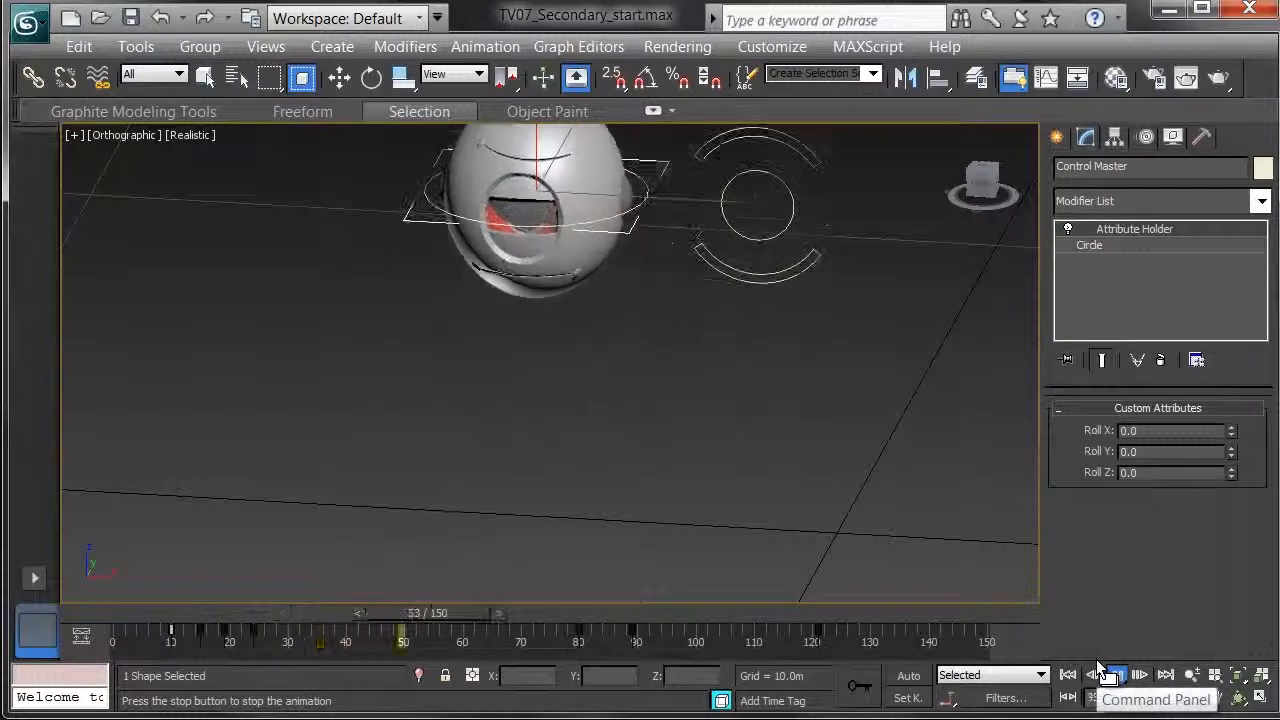
{"action": "left_click", "coordinate": [1116, 675]}
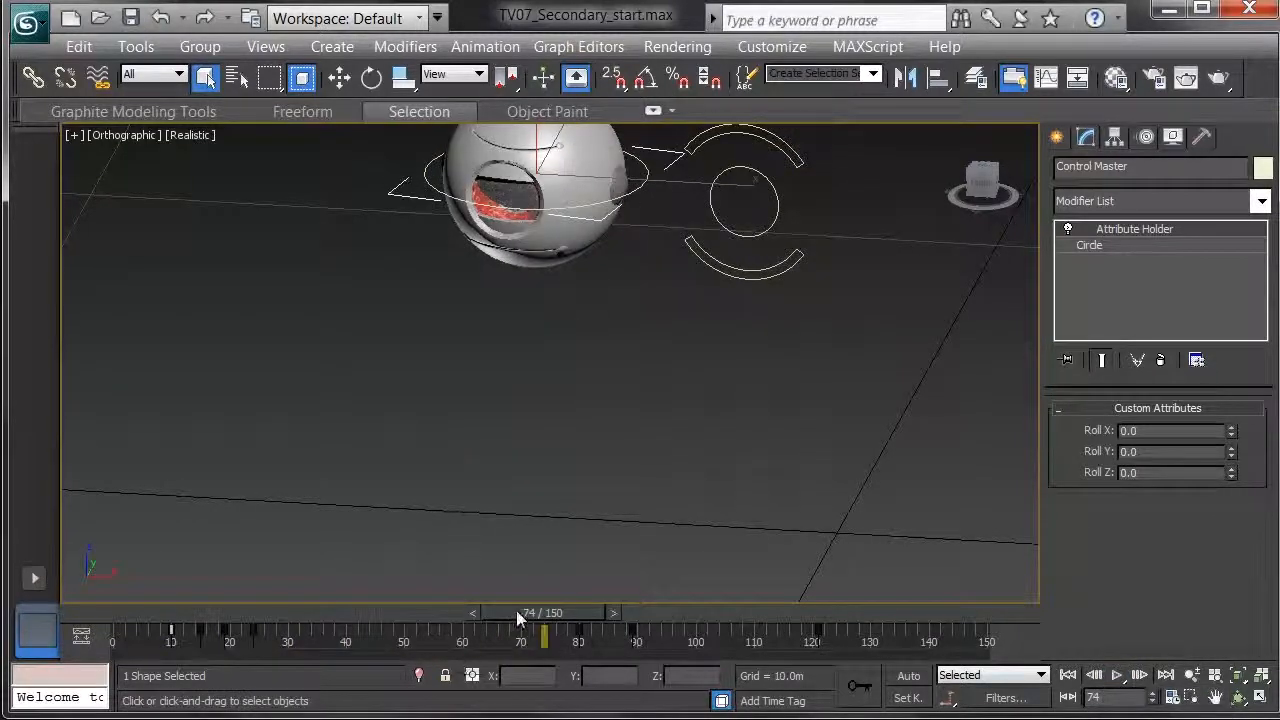
{"action": "left_click_drag", "start_coordinate": [516, 610], "coordinate": [70, 690]}
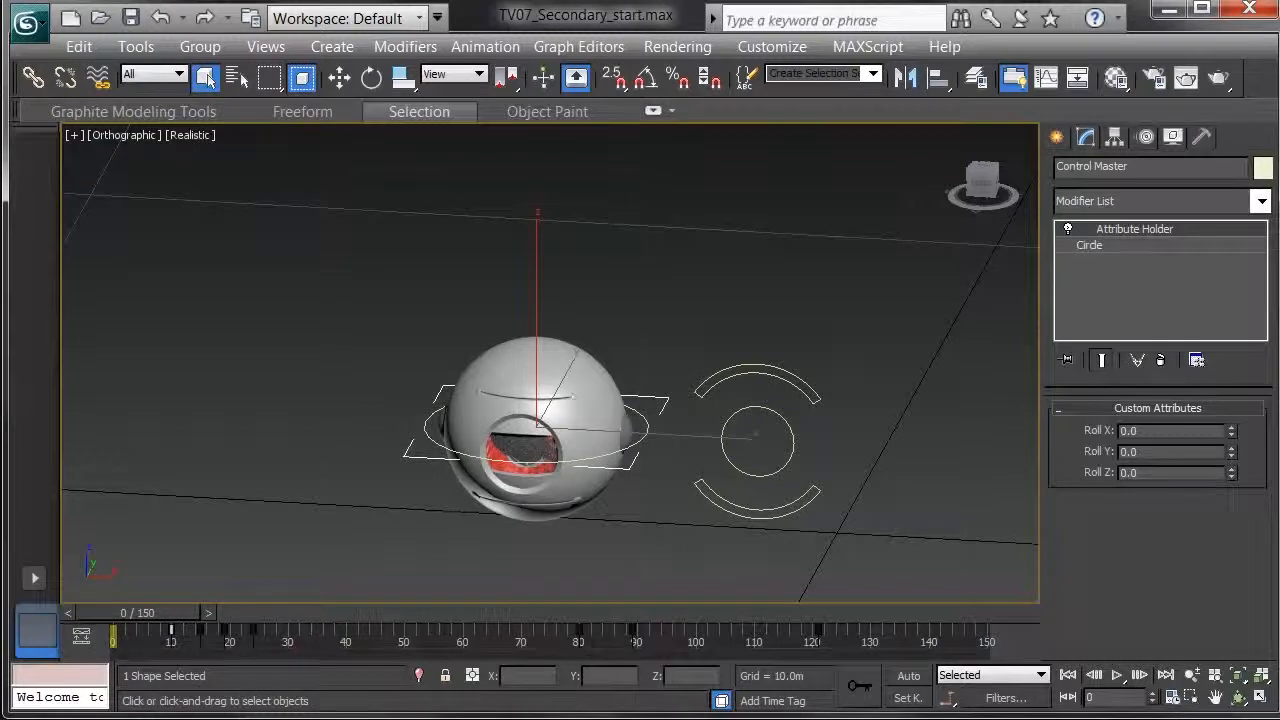
Step: Filter the track bar to show only Current Transform keys and activate Select and Squash on the Control Master
{"action": "right_click", "coordinate": [537, 640]}
{"action": "mouse_move", "coordinate": [733, 551]}
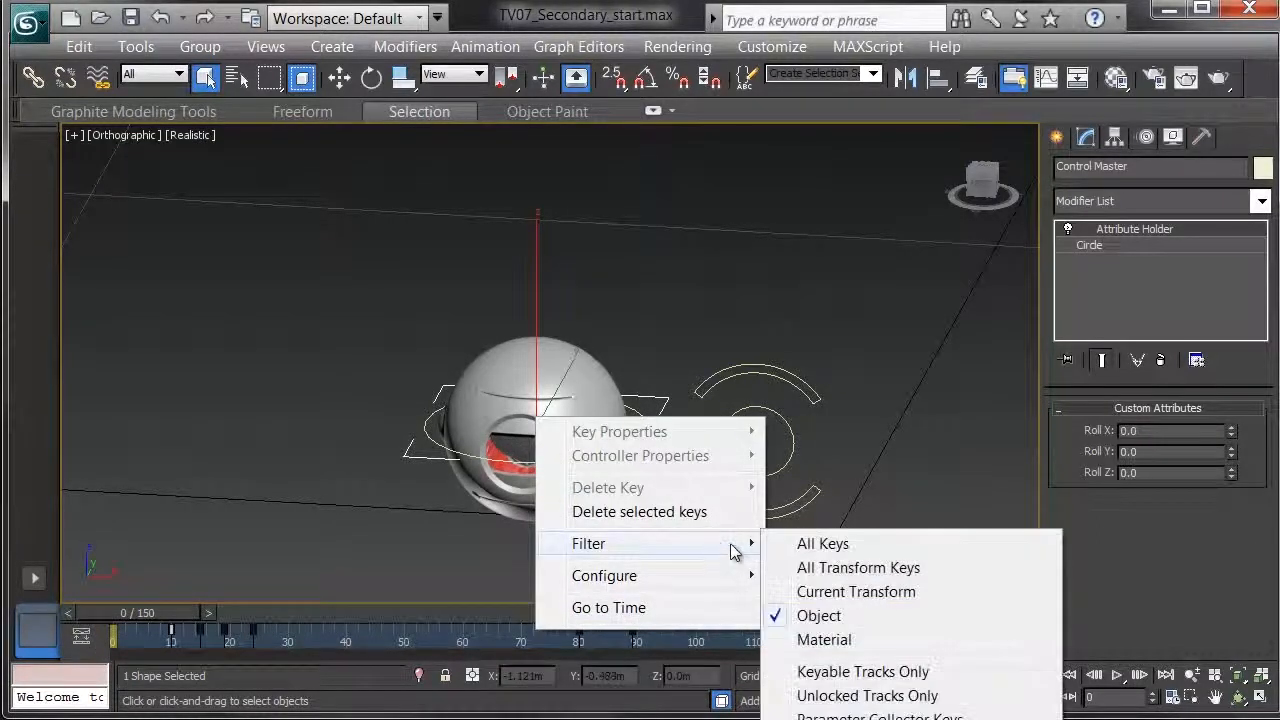
{"action": "left_click", "coordinate": [870, 591]}
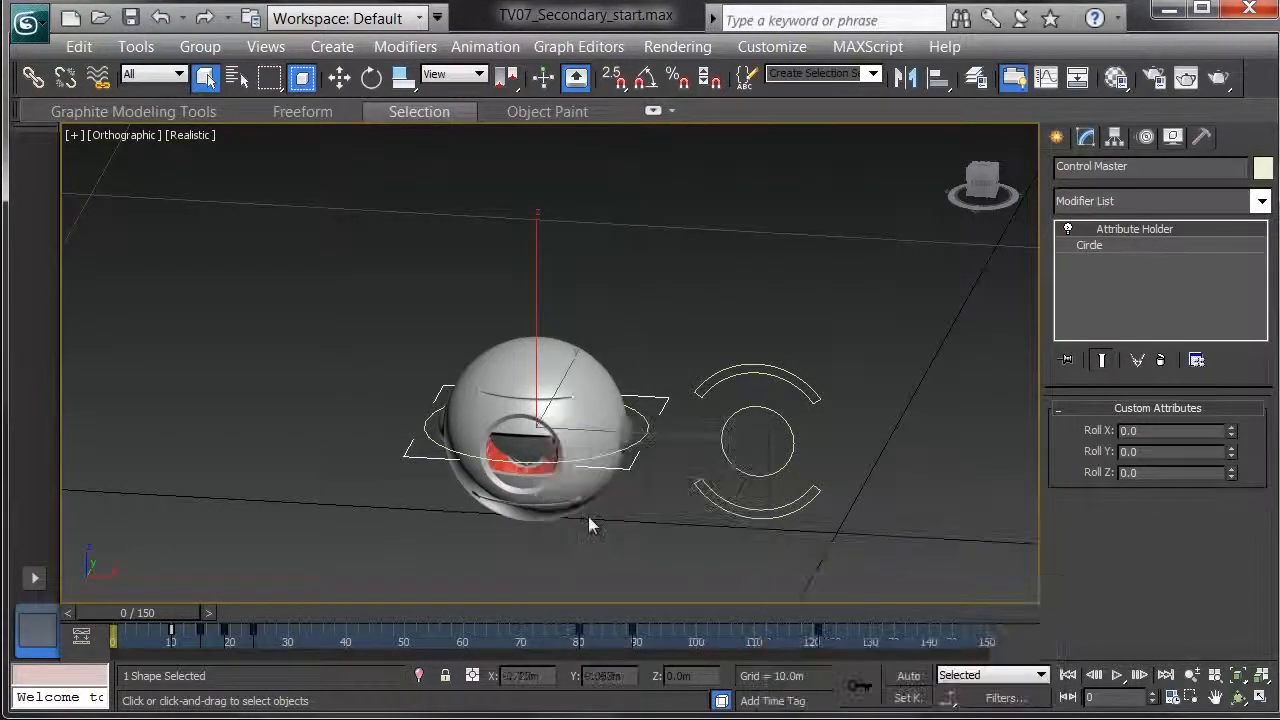
{"action": "key", "text": "r"}
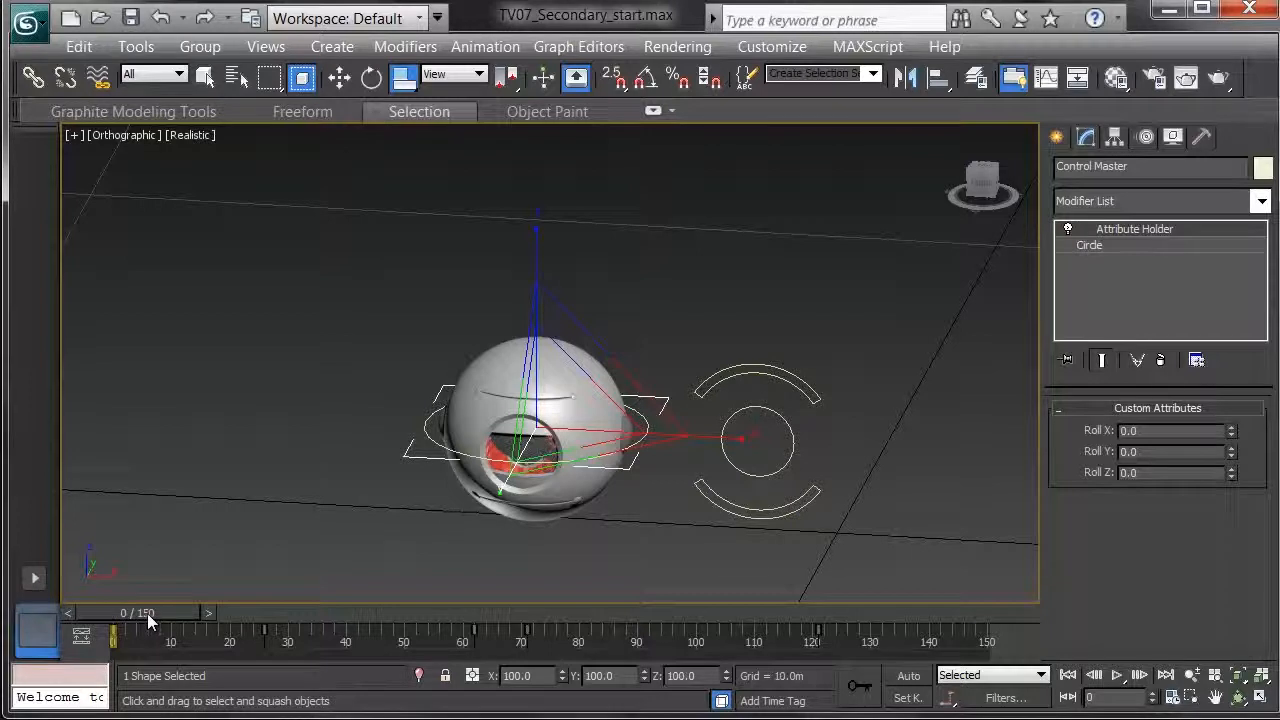
Step: Review the squash timing up to frame 31, copy the frame 0 scale key to frame 10, and return to frame 0
{"action": "left_click_drag", "start_coordinate": [147, 613], "coordinate": [320, 614]}
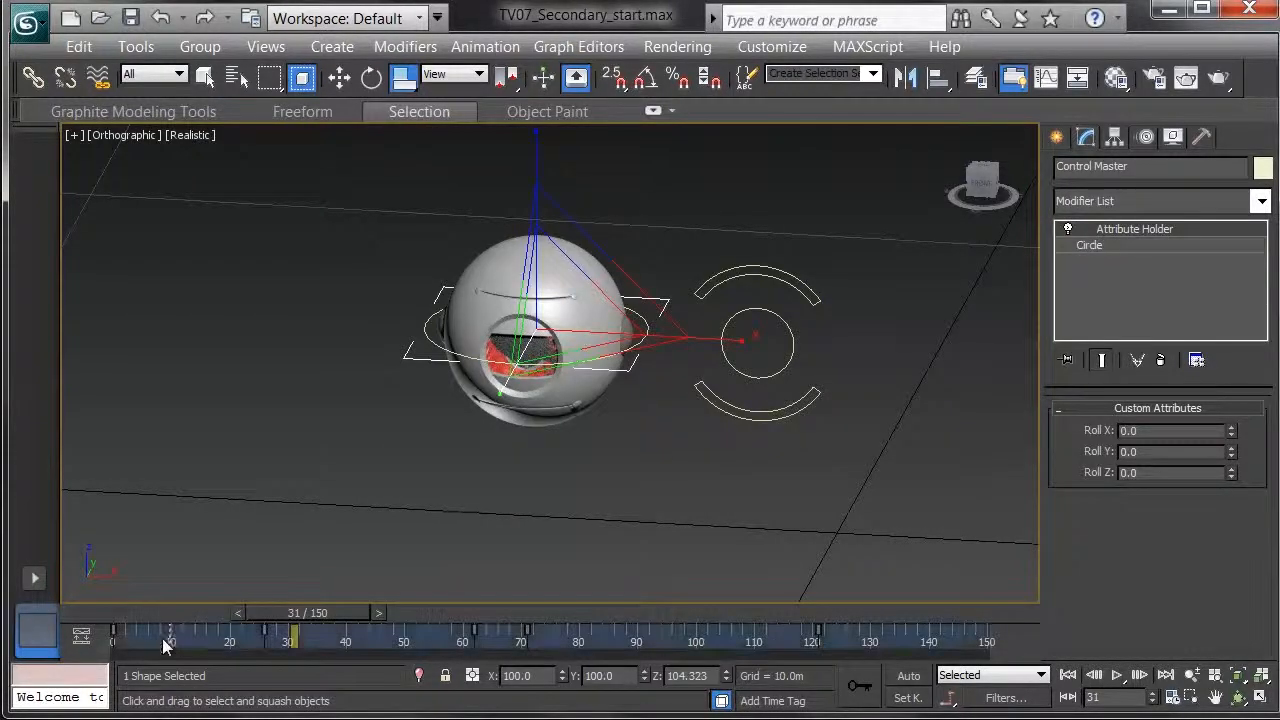
{"action": "mouse_move", "coordinate": [166, 645]}
{"action": "left_mouse_down"}
{"action": "mouse_move", "coordinate": [89, 612]}
{"action": "mouse_move", "coordinate": [174, 640]}
{"action": "left_mouse_up"}
{"action": "left_click_drag", "start_coordinate": [318, 613], "coordinate": [124, 682]}
{"action": "key", "text": "r"}
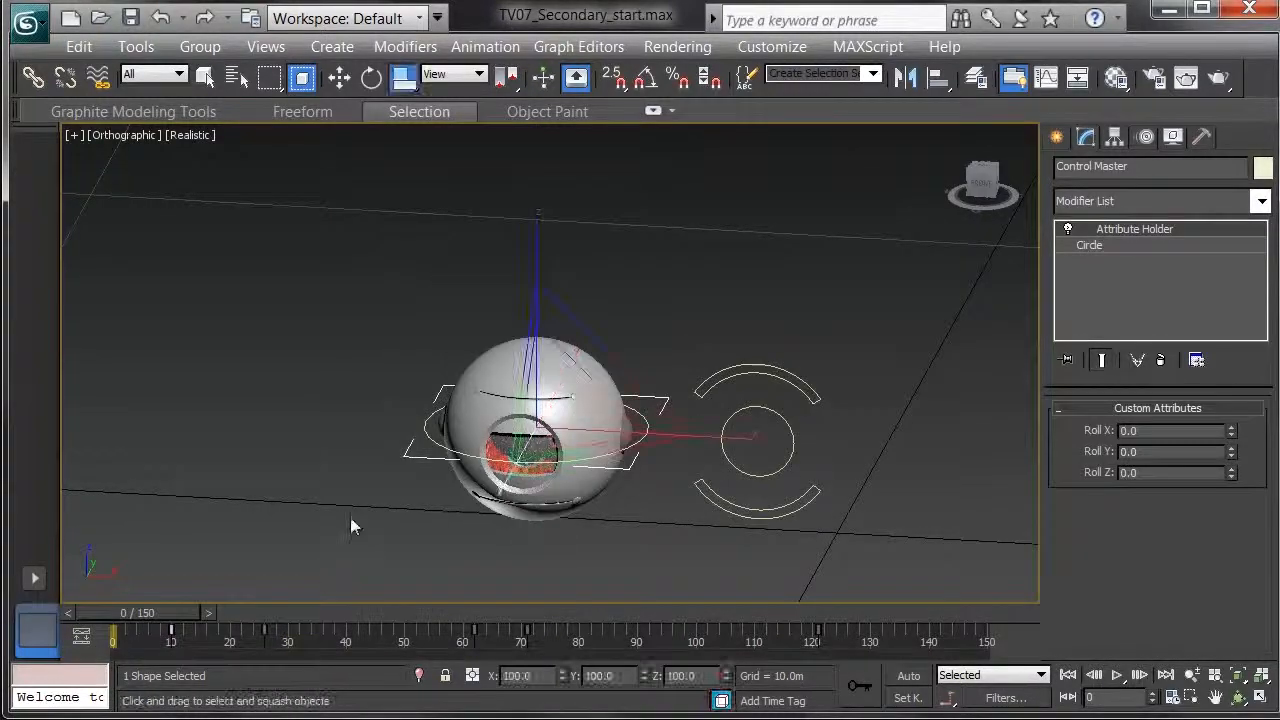
Step: Activate Select and Move on the Control Master and move its frame 0 position key to frame 10
{"action": "key", "text": "w"}
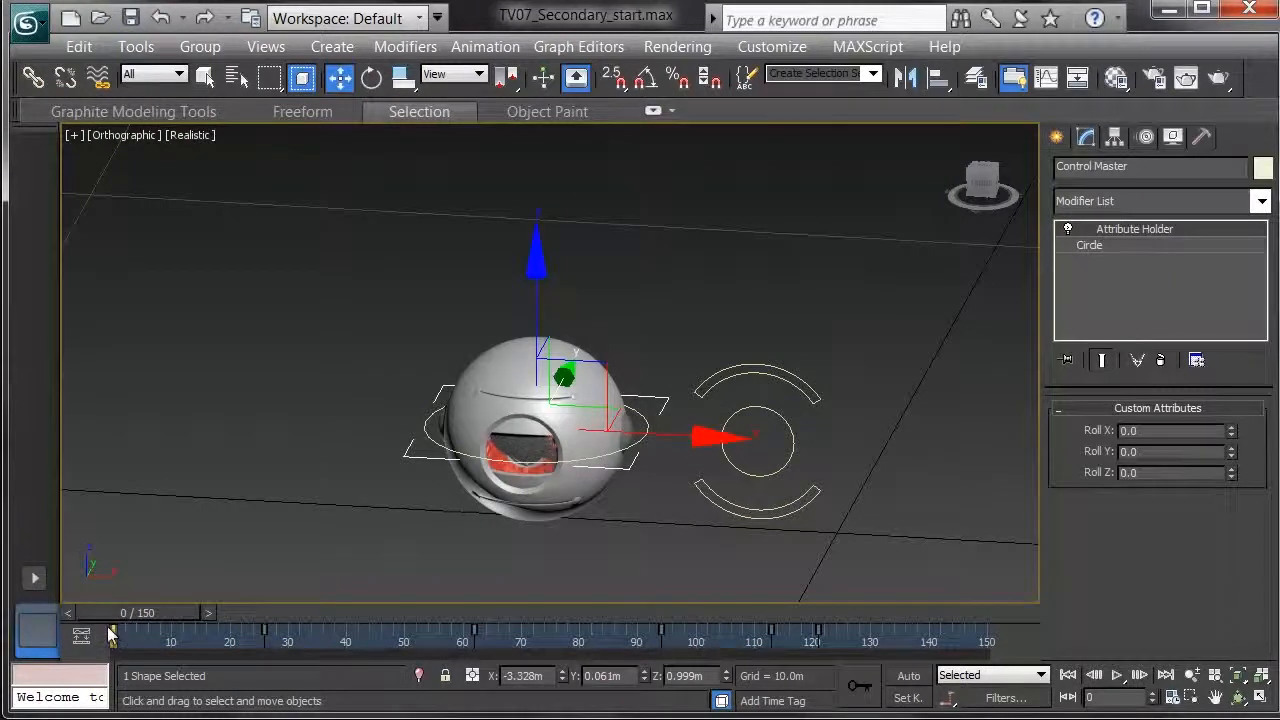
{"action": "mouse_move", "coordinate": [110, 632]}
{"action": "left_mouse_down"}
{"action": "mouse_move", "coordinate": [292, 614]}
{"action": "mouse_move", "coordinate": [301, 602]}
{"action": "mouse_move", "coordinate": [481, 633]}
{"action": "mouse_move", "coordinate": [115, 630]}
{"action": "left_mouse_up"}
{"action": "key", "text": "w"}
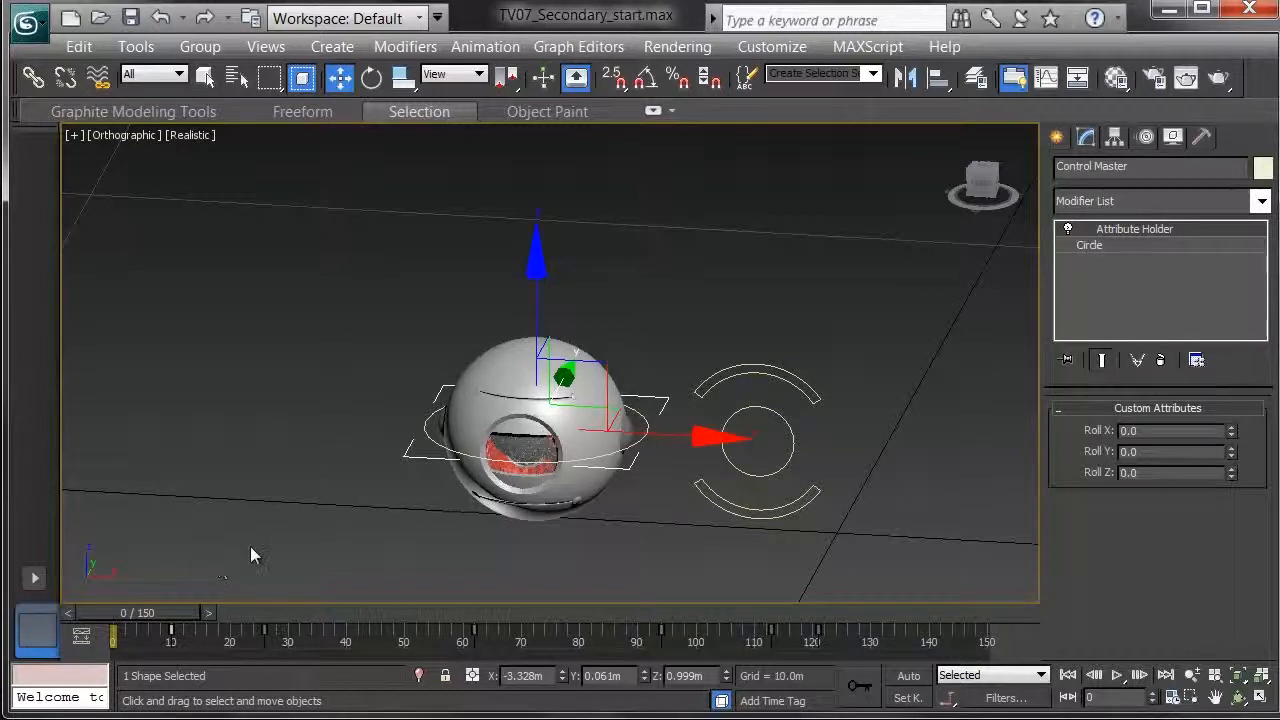
Step: Scrub the animation to frame 80, frame the ball character closely, and select the Control Smile shape
{"action": "middle_click_drag", "start_coordinate": [606, 431], "coordinate": [554, 473]}
{"action": "scroll", "coordinate": [554, 473], "scroll_direction": "down", "scroll_amount": 4}
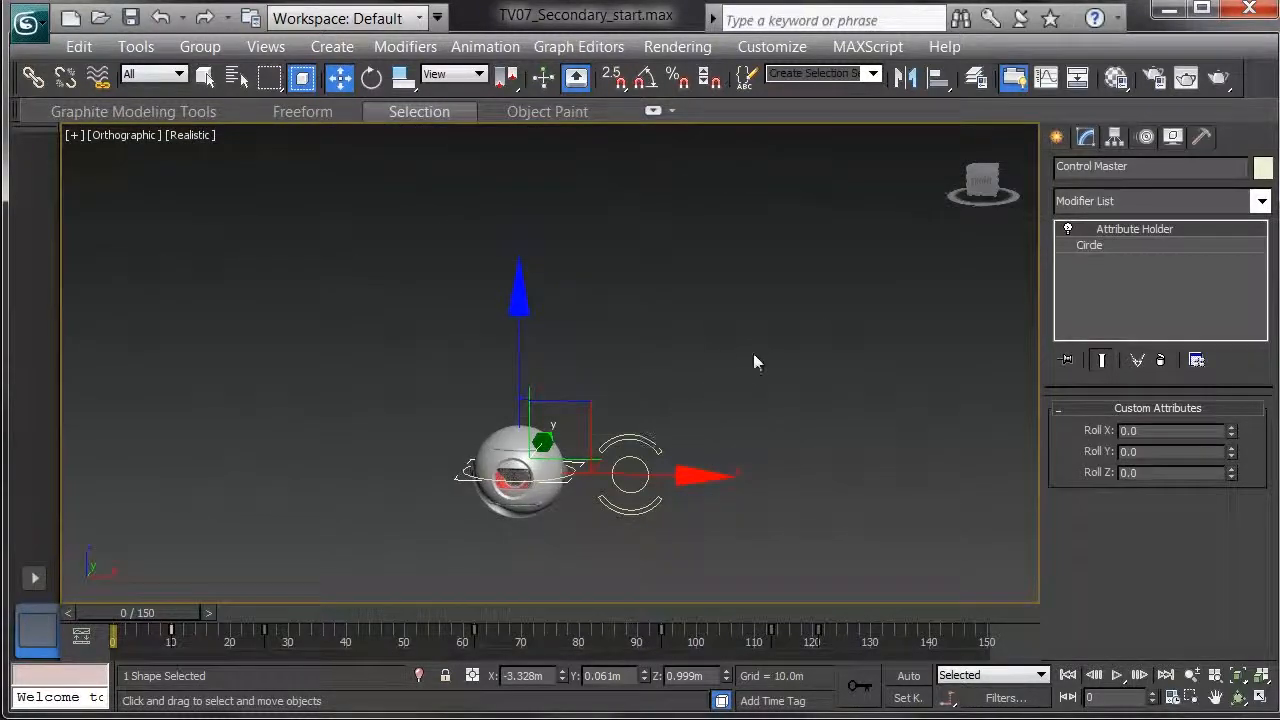
{"action": "middle_click_drag", "start_coordinate": [754, 362], "coordinate": [668, 405]}
{"action": "left_click_drag", "start_coordinate": [160, 613], "coordinate": [595, 642]}
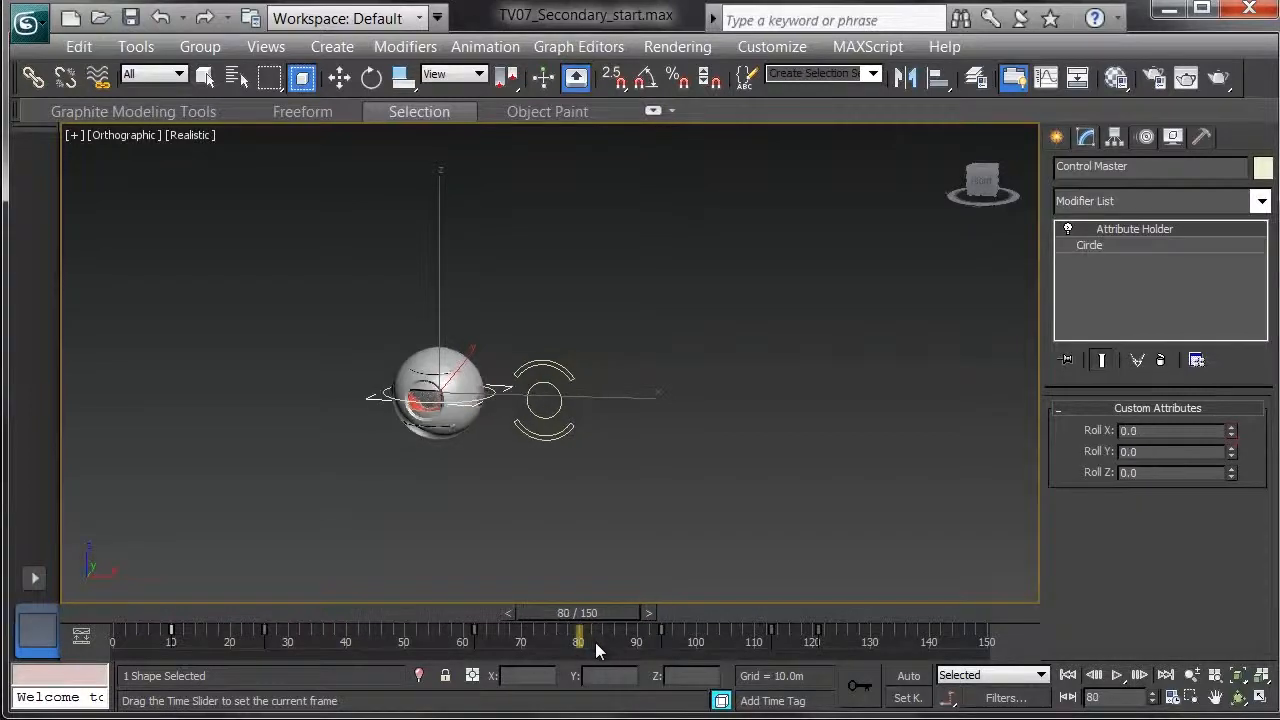
{"action": "key", "text": "w"}
{"action": "scroll", "coordinate": [606, 486], "scroll_direction": "up", "scroll_amount": 5}
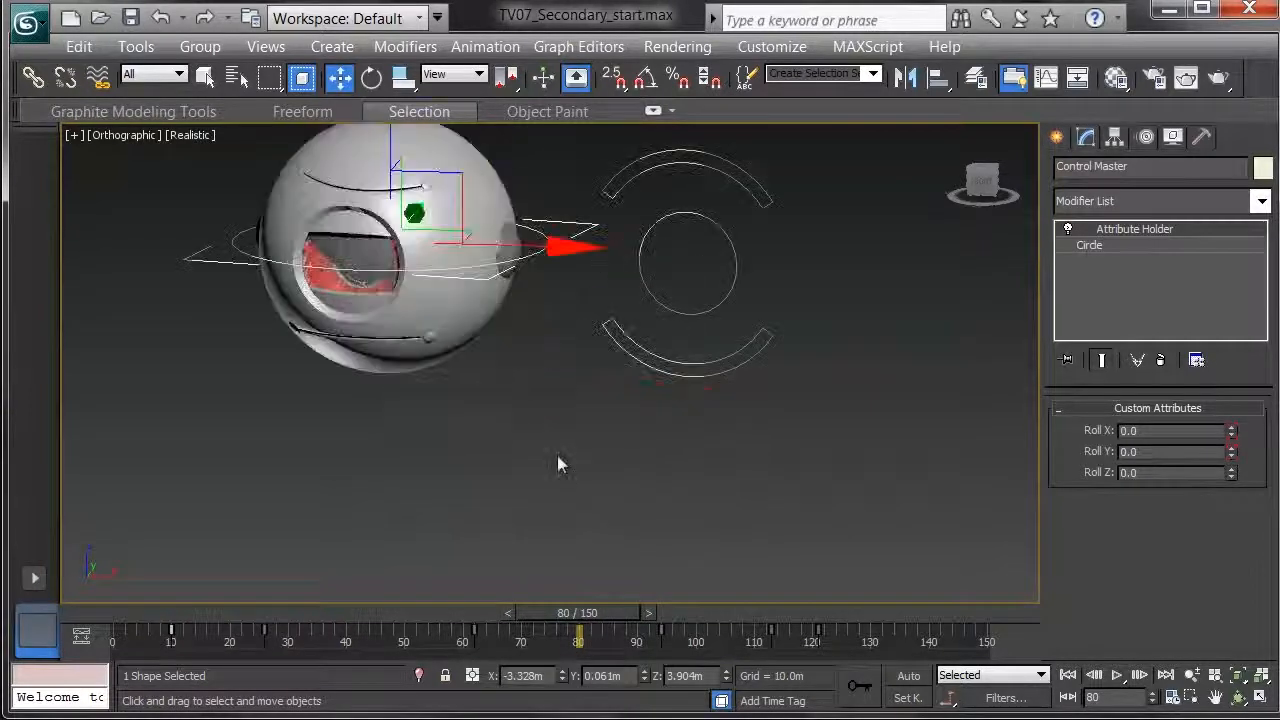
{"action": "middle_click_drag", "start_coordinate": [530, 410], "coordinate": [574, 463]}
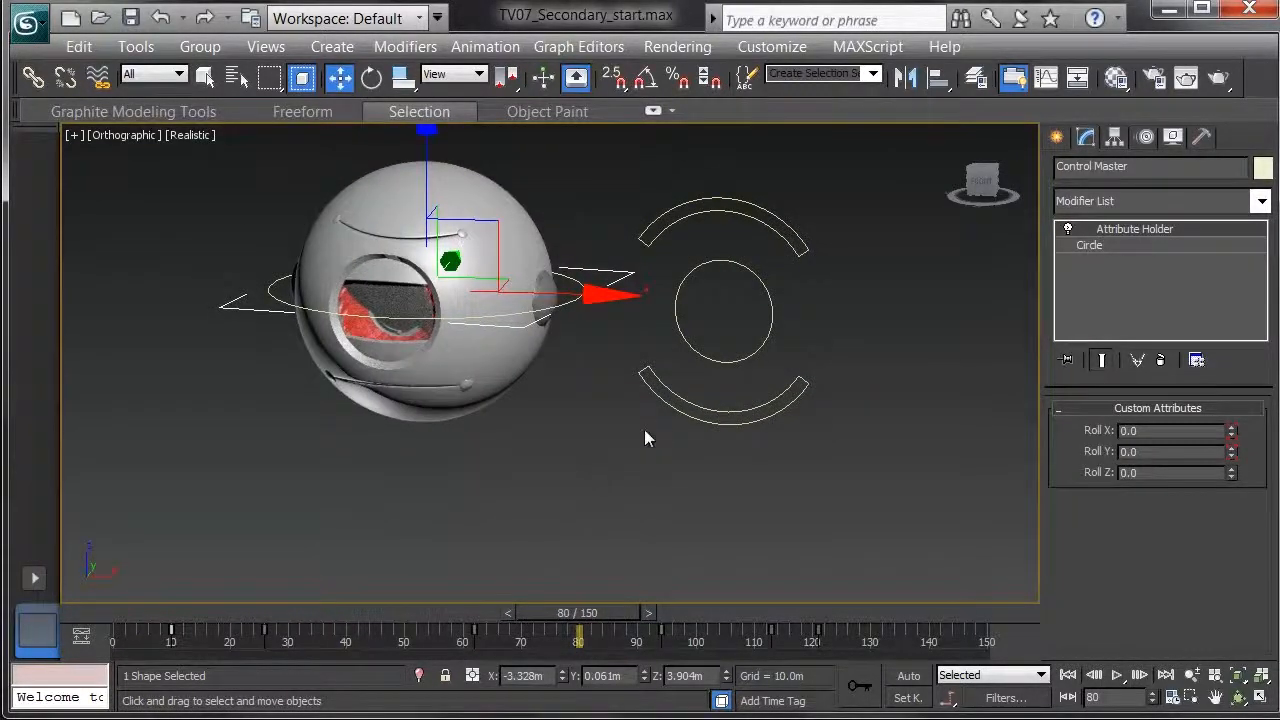
{"action": "left_click", "coordinate": [752, 403]}
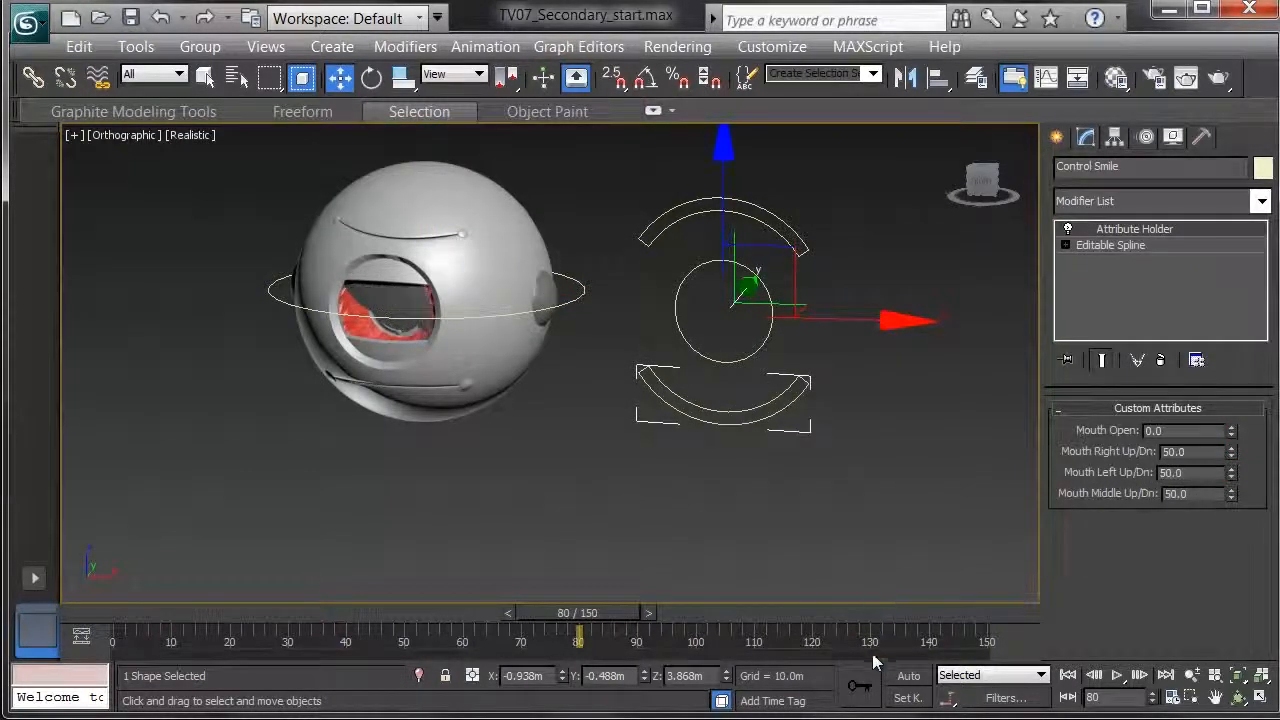
Step: With Auto Key on at frame 85, set Mouth Open to 100, Mouth Left Up/Dn to 18.4 and Mouth Middle Up/Dn to 32.9
{"action": "left_click", "coordinate": [908, 679]}
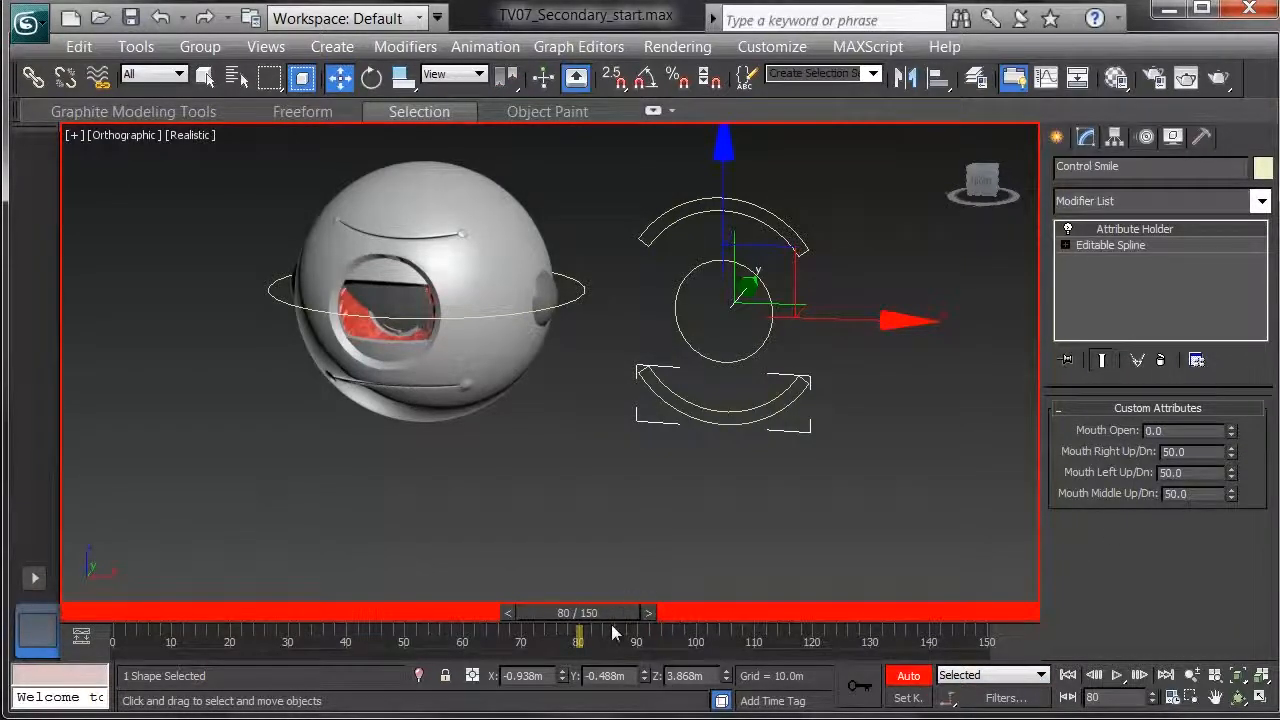
{"action": "left_click_drag", "start_coordinate": [606, 612], "coordinate": [619, 613]}
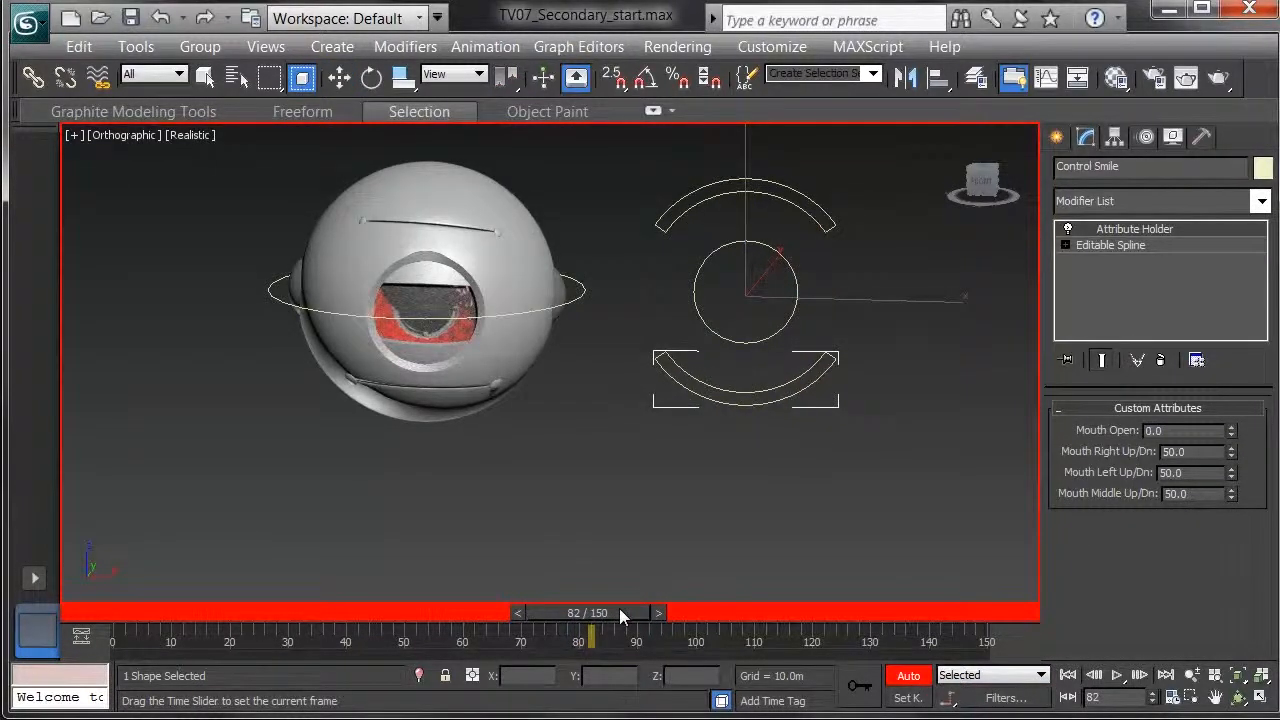
{"action": "key", "text": "w"}
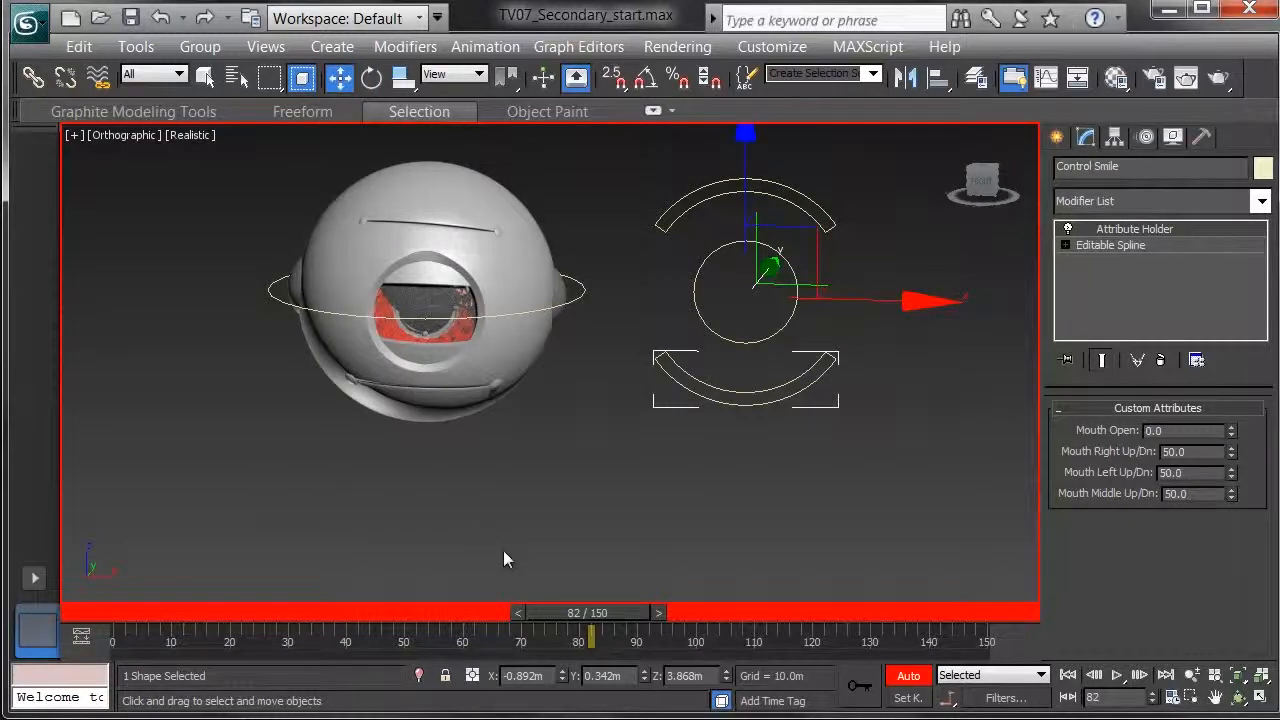
{"action": "left_click_drag", "start_coordinate": [593, 615], "coordinate": [610, 618]}
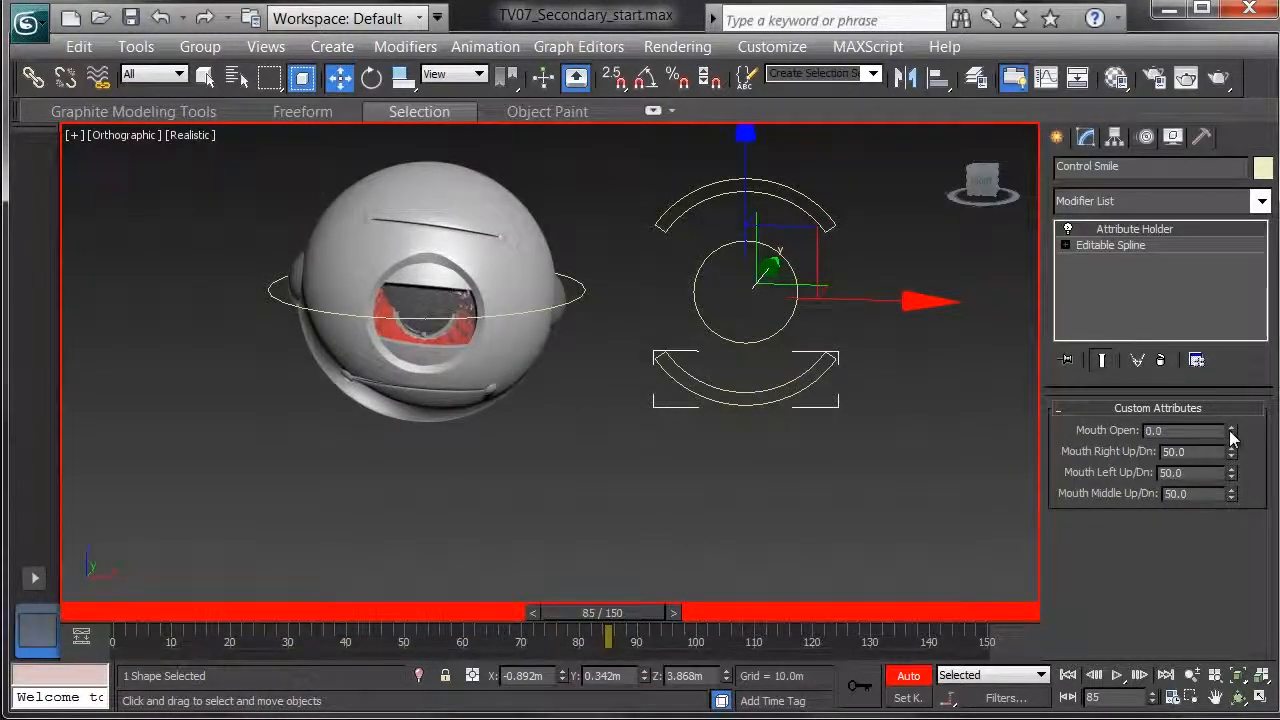
{"action": "left_click_drag", "start_coordinate": [1230, 437], "coordinate": [1268, 300]}
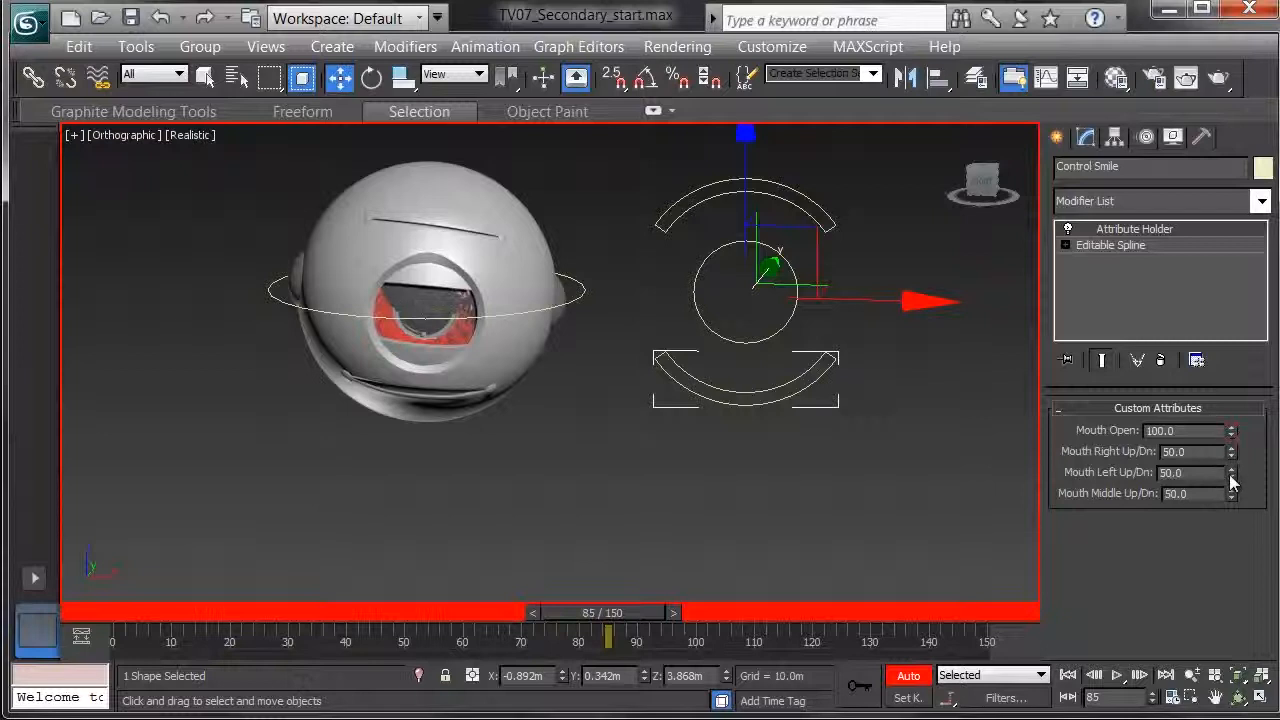
{"action": "left_click_drag", "start_coordinate": [1235, 477], "coordinate": [1240, 690]}
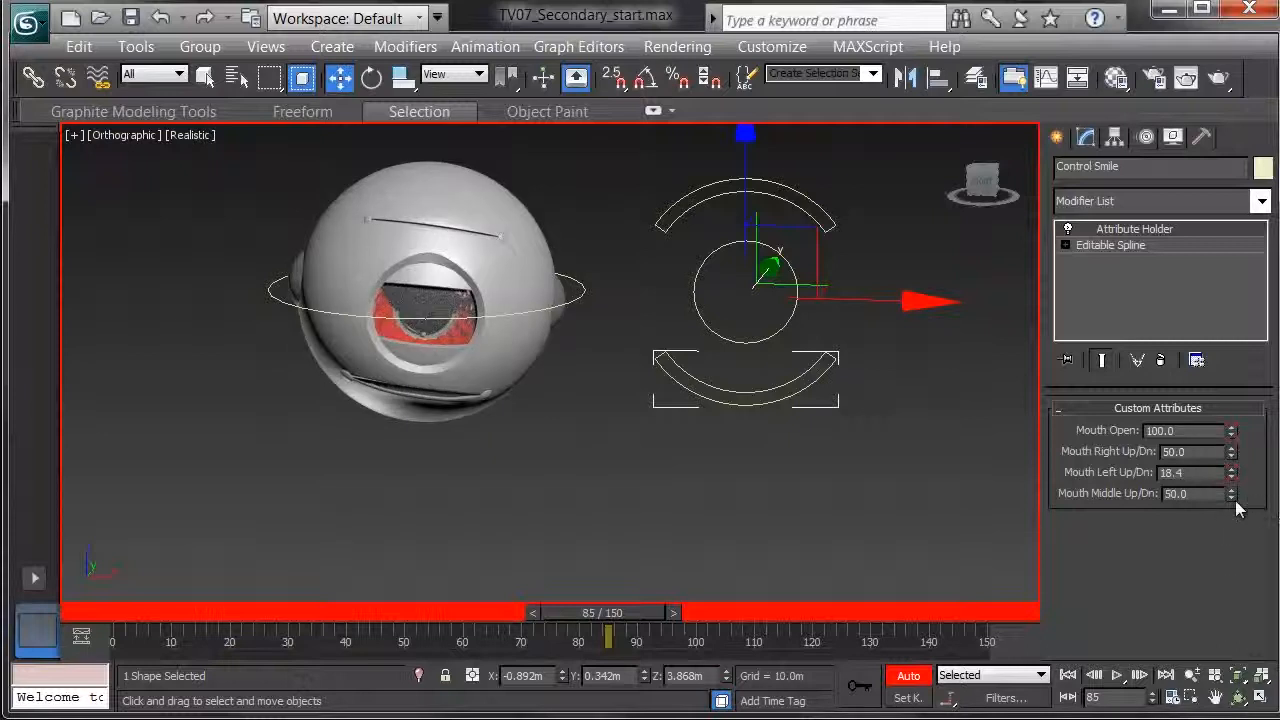
{"action": "left_click_drag", "start_coordinate": [1236, 502], "coordinate": [1206, 646]}
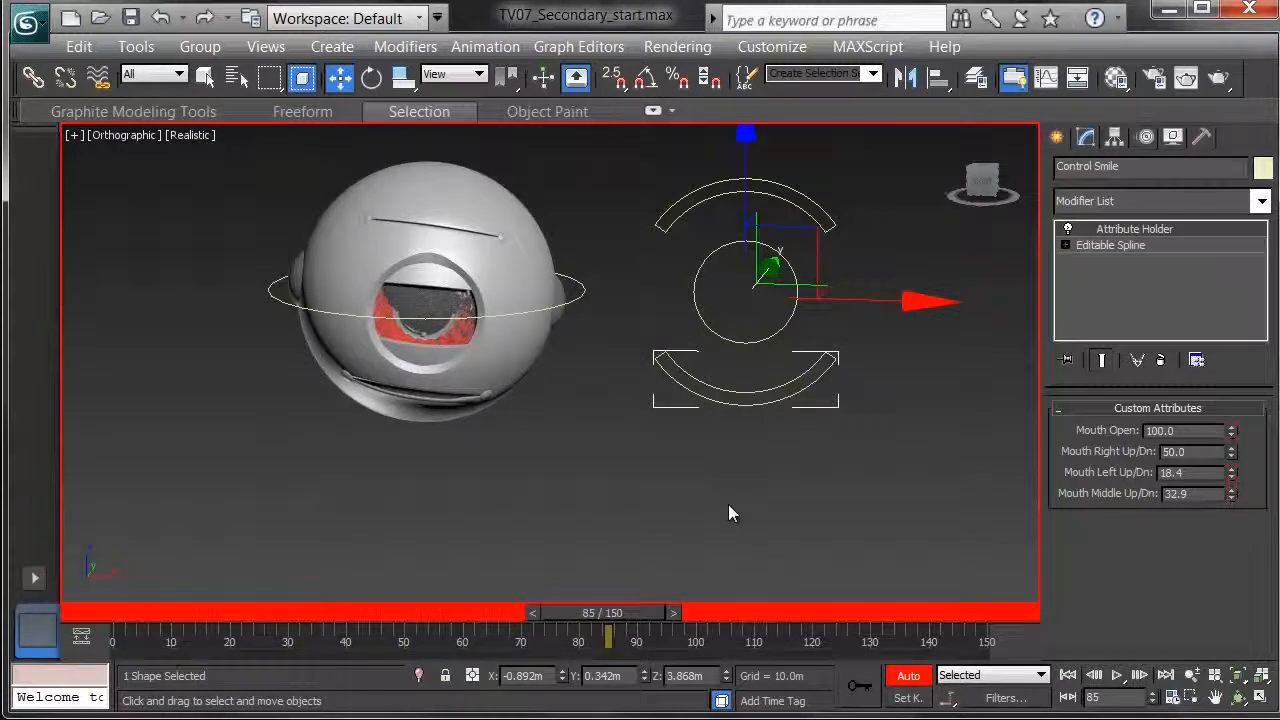
Step: Turn off Auto Key and set the track bar filter to show Object keys for the Control Smile
{"action": "left_click", "coordinate": [908, 676]}
{"action": "right_click", "coordinate": [891, 640]}
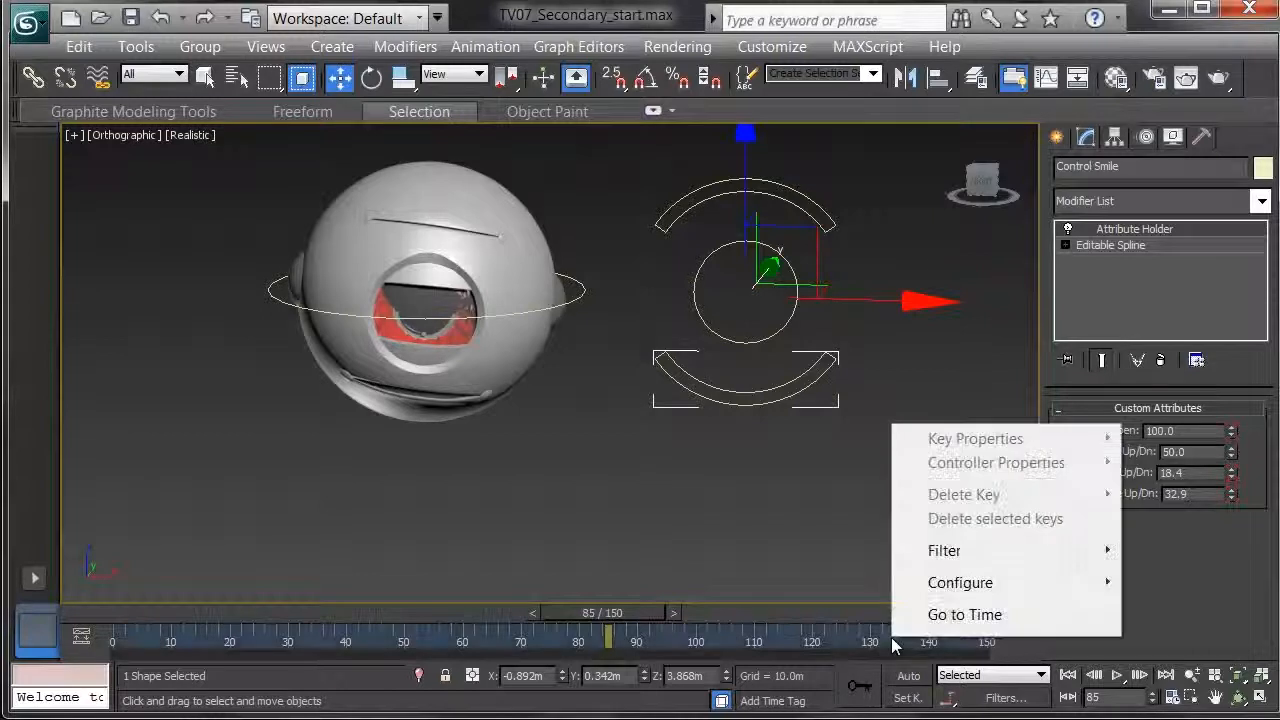
{"action": "mouse_move", "coordinate": [1058, 555]}
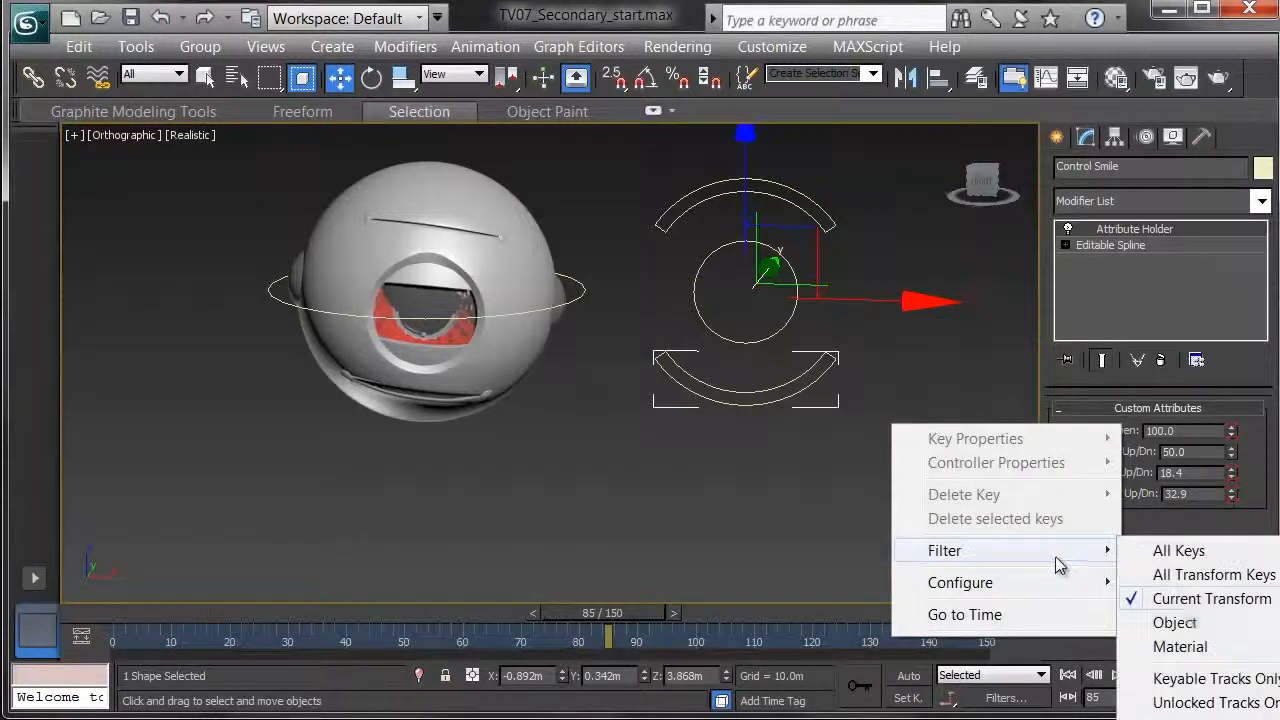
{"action": "left_click", "coordinate": [1200, 628]}
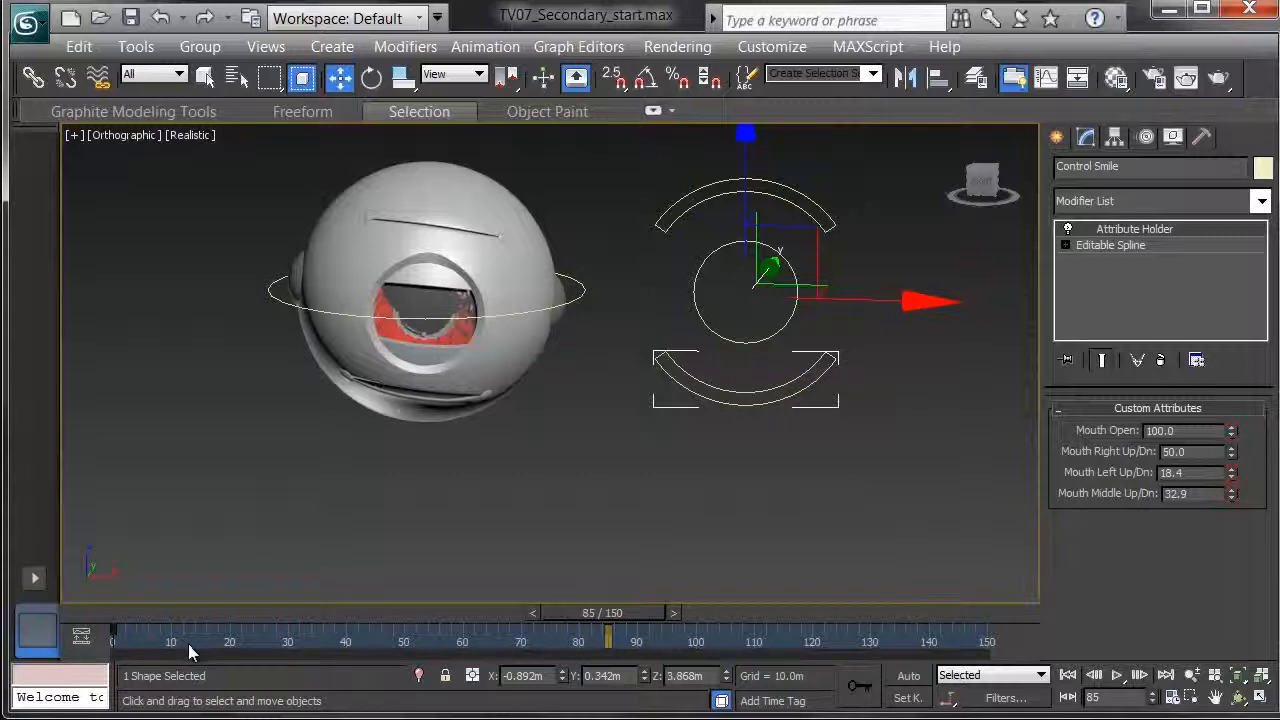
Step: Move the Control Smile's frame 0 key to frame 75 and scrub the animation to frame 90
{"action": "left_click_drag", "start_coordinate": [188, 644], "coordinate": [124, 608]}
{"action": "left_click_drag", "start_coordinate": [118, 636], "coordinate": [551, 634]}
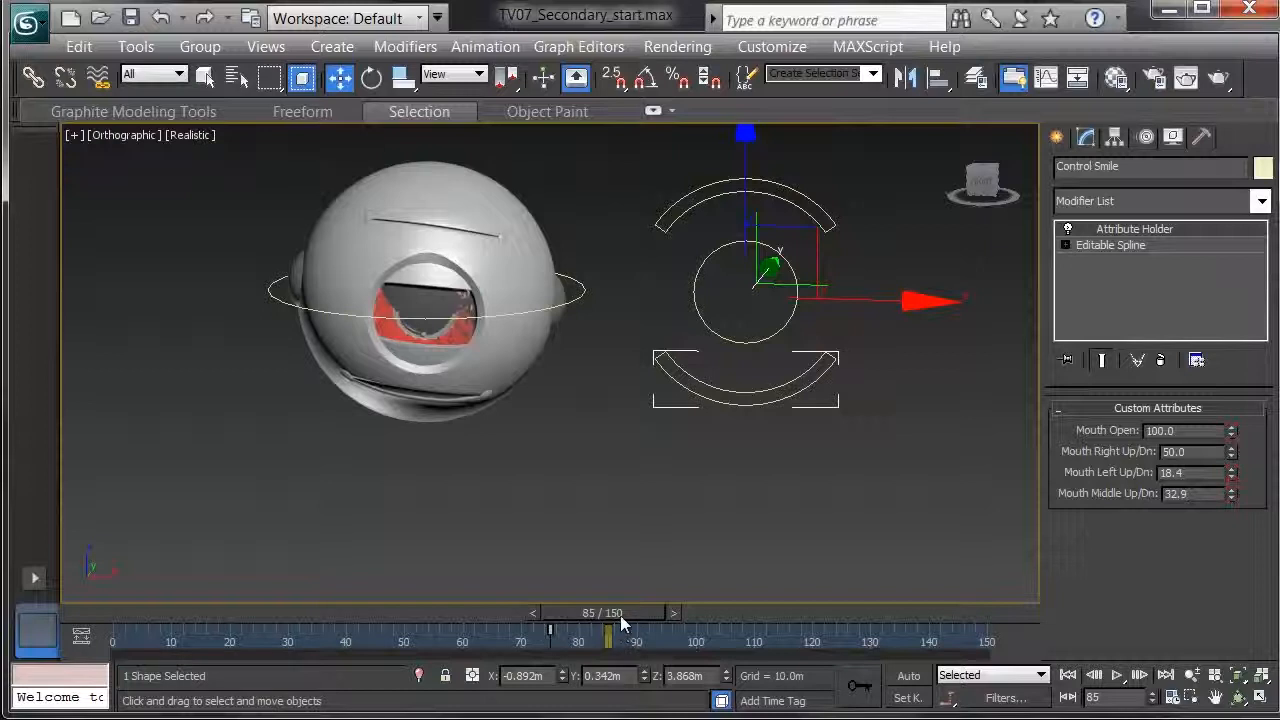
{"action": "left_click_drag", "start_coordinate": [620, 613], "coordinate": [650, 680]}
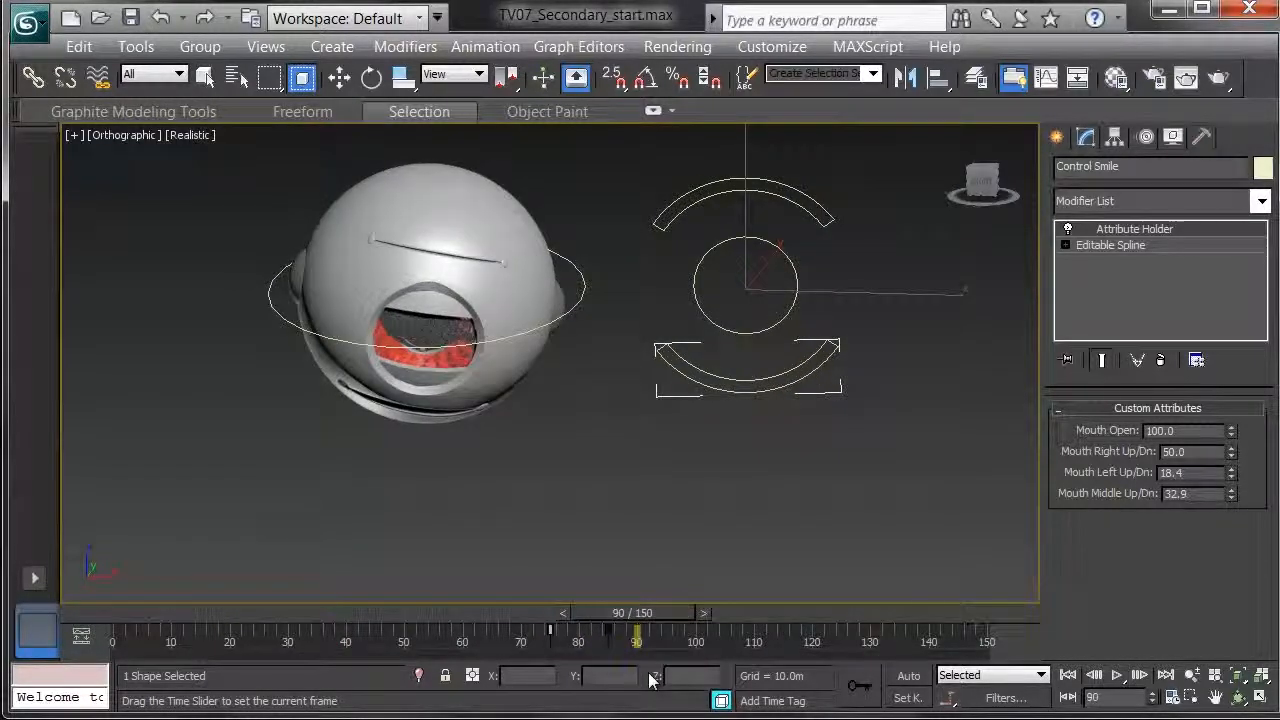
{"action": "key", "text": "w"}
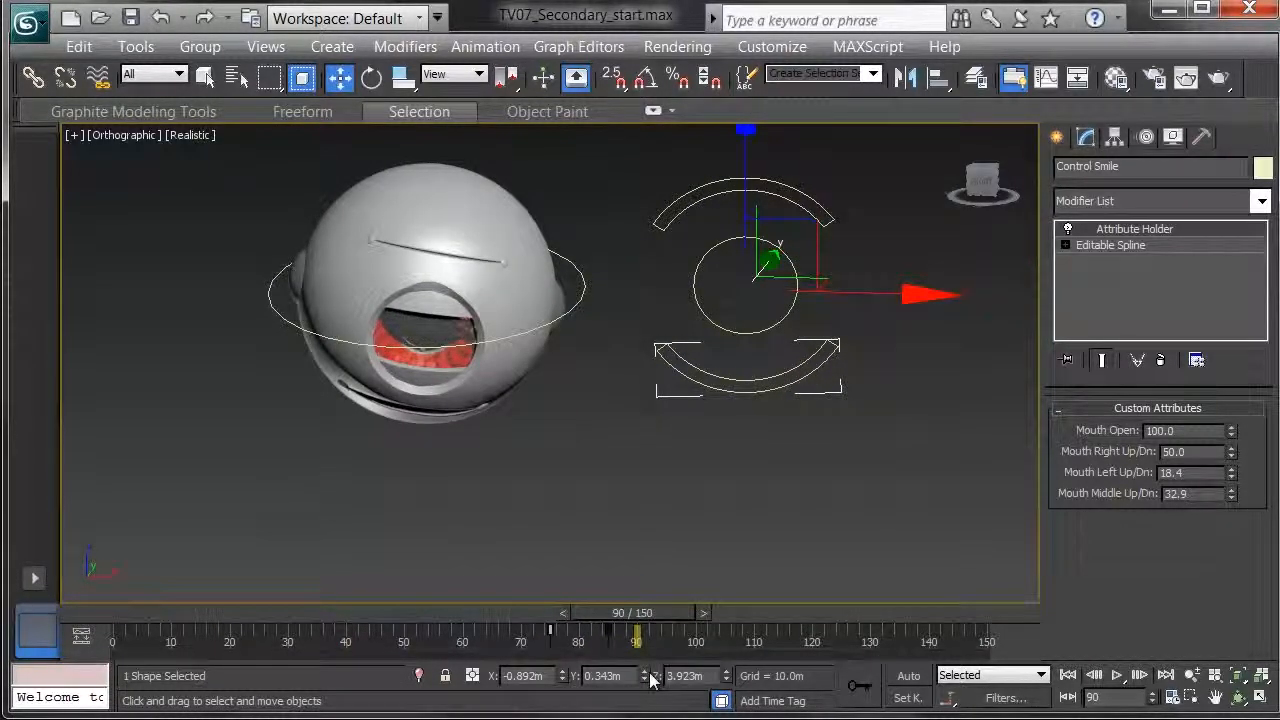